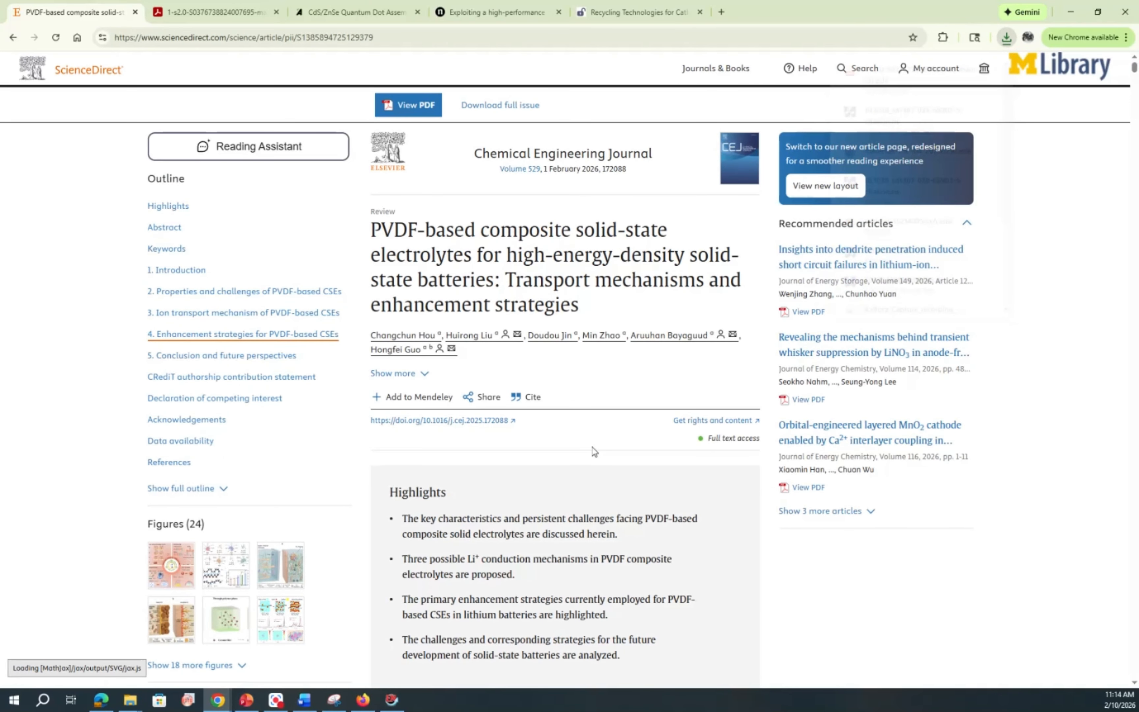
Step: Export the PVDF-based electrolytes article's citation to RIS and add the imported reference to the Introduction group under My Groups in EndNote
{"action": "left_click", "coordinate": [534, 398]}
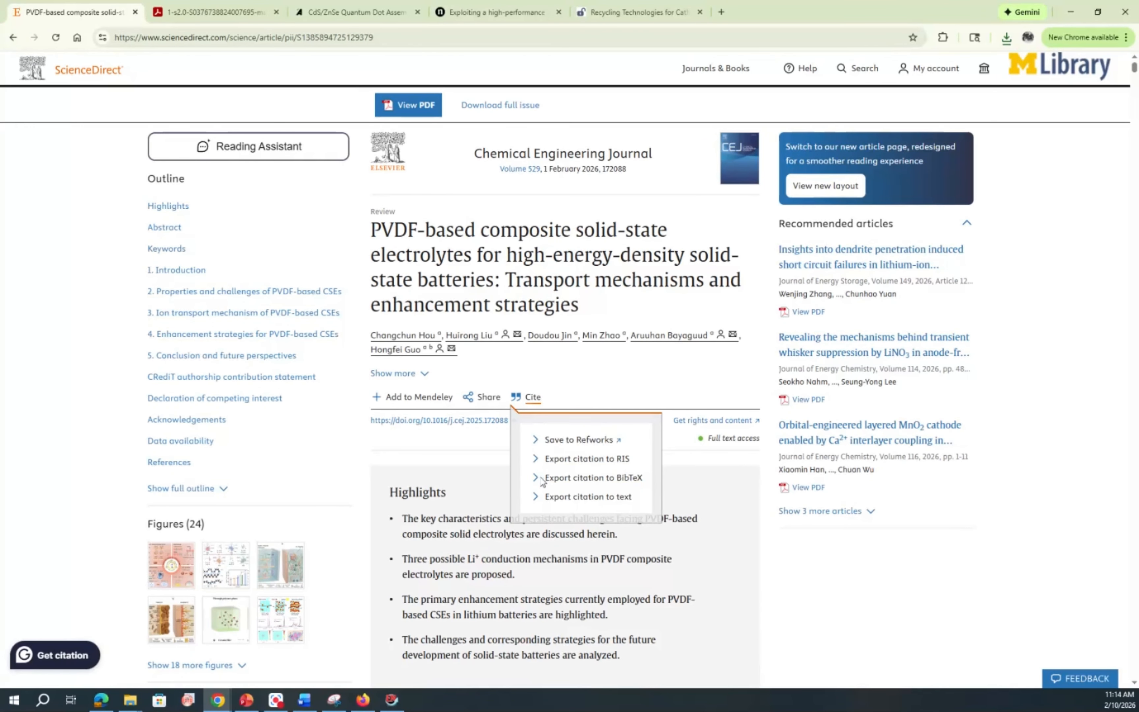
{"action": "left_click", "coordinate": [568, 462]}
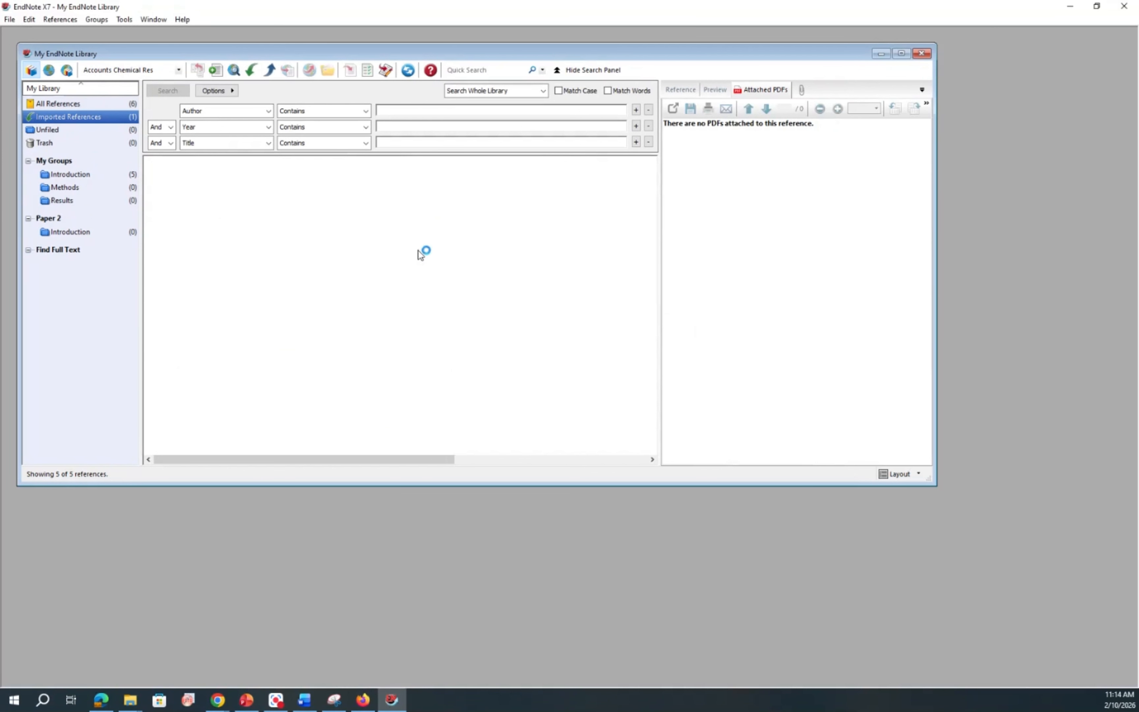
{"action": "right_click", "coordinate": [399, 183]}
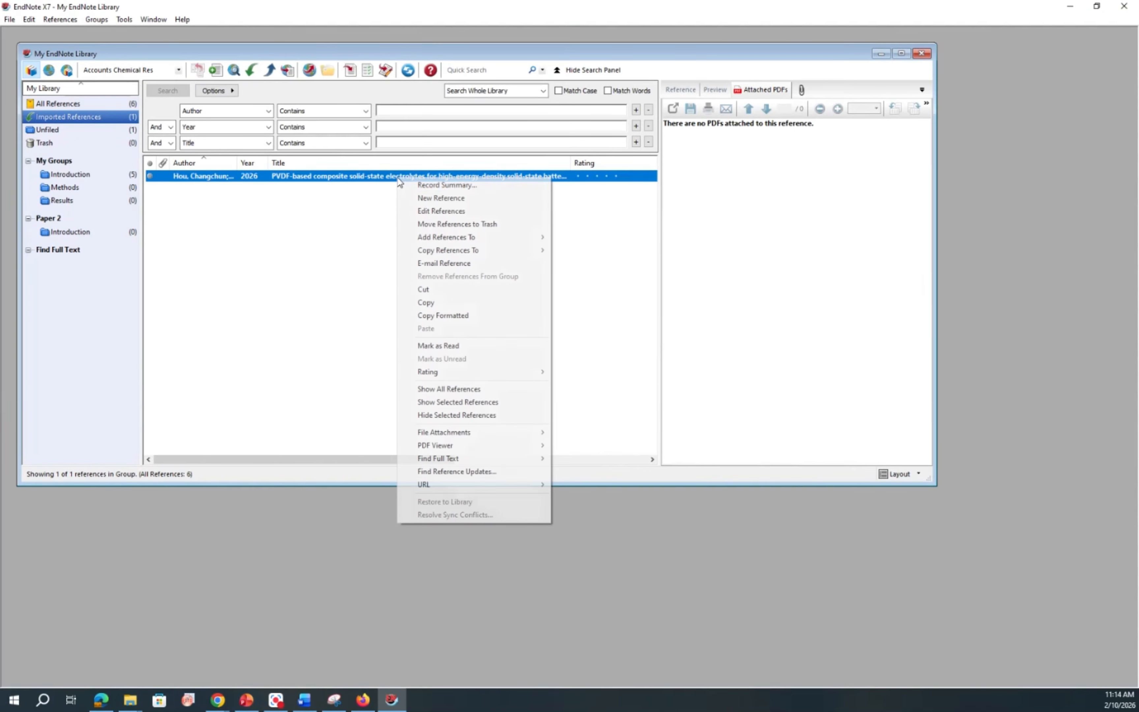
{"action": "mouse_move", "coordinate": [501, 237]}
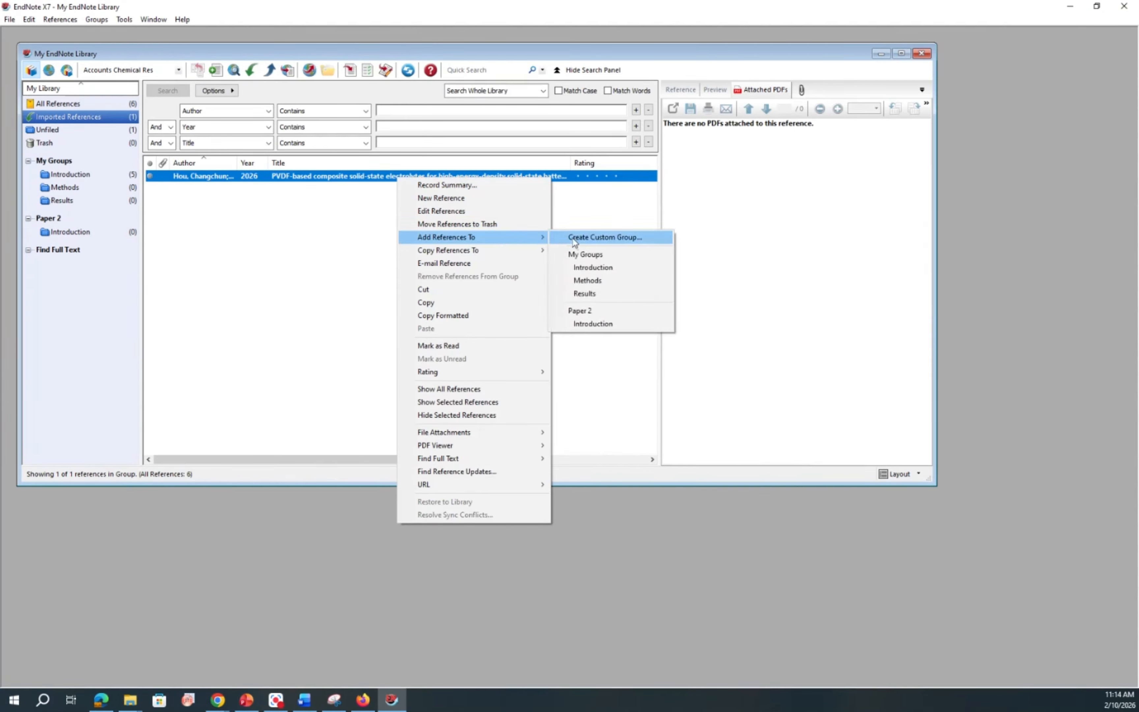
{"action": "left_click", "coordinate": [583, 267]}
{"action": "left_click", "coordinate": [121, 175]}
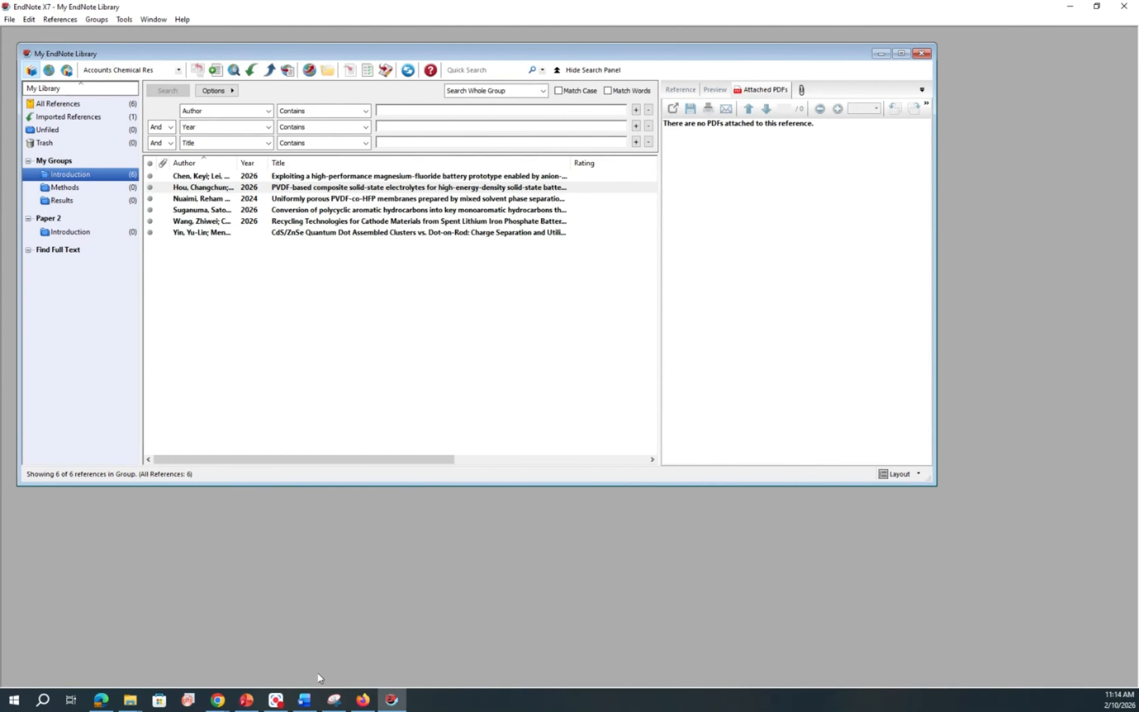
{"action": "left_click", "coordinate": [244, 700]}
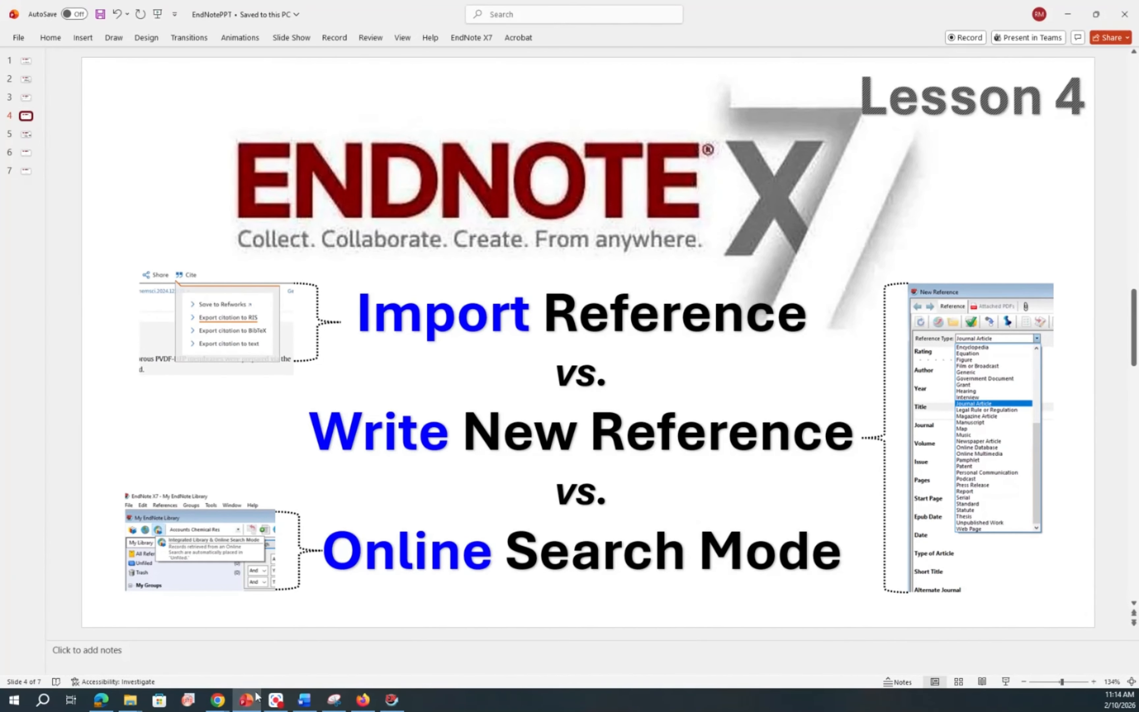
{"action": "left_click", "coordinate": [391, 700]}
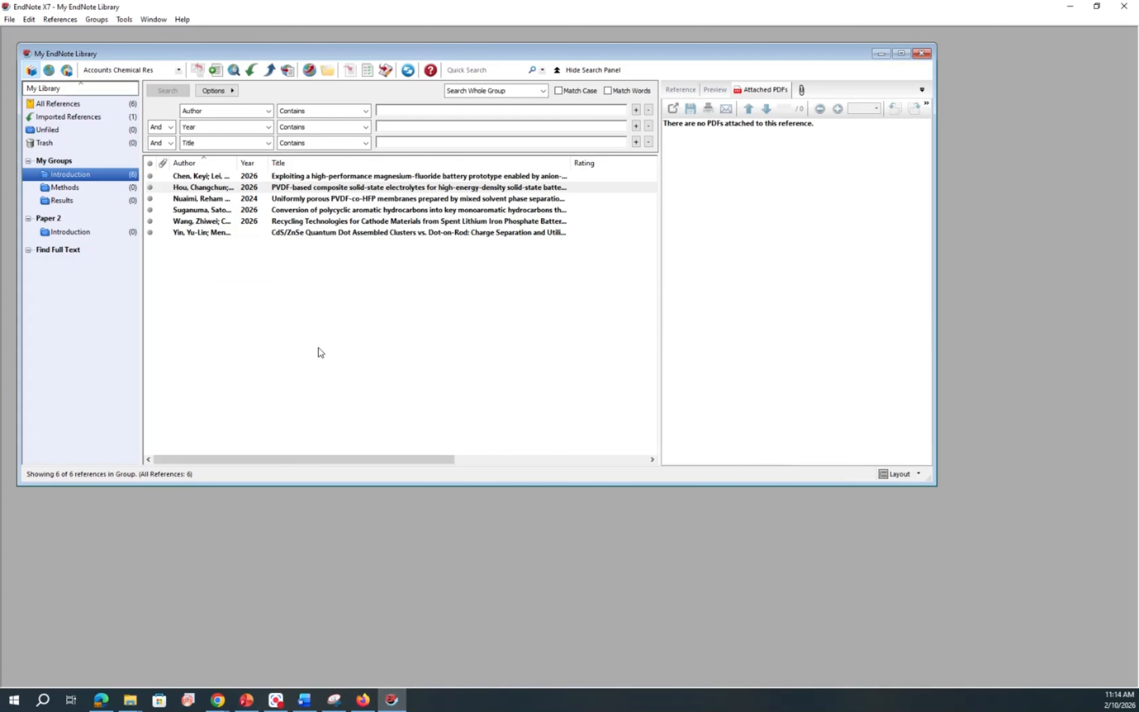
Step: Create a new reference in the Introduction group of My Groups with the reference type Journal Article
{"action": "left_click", "coordinate": [87, 180]}
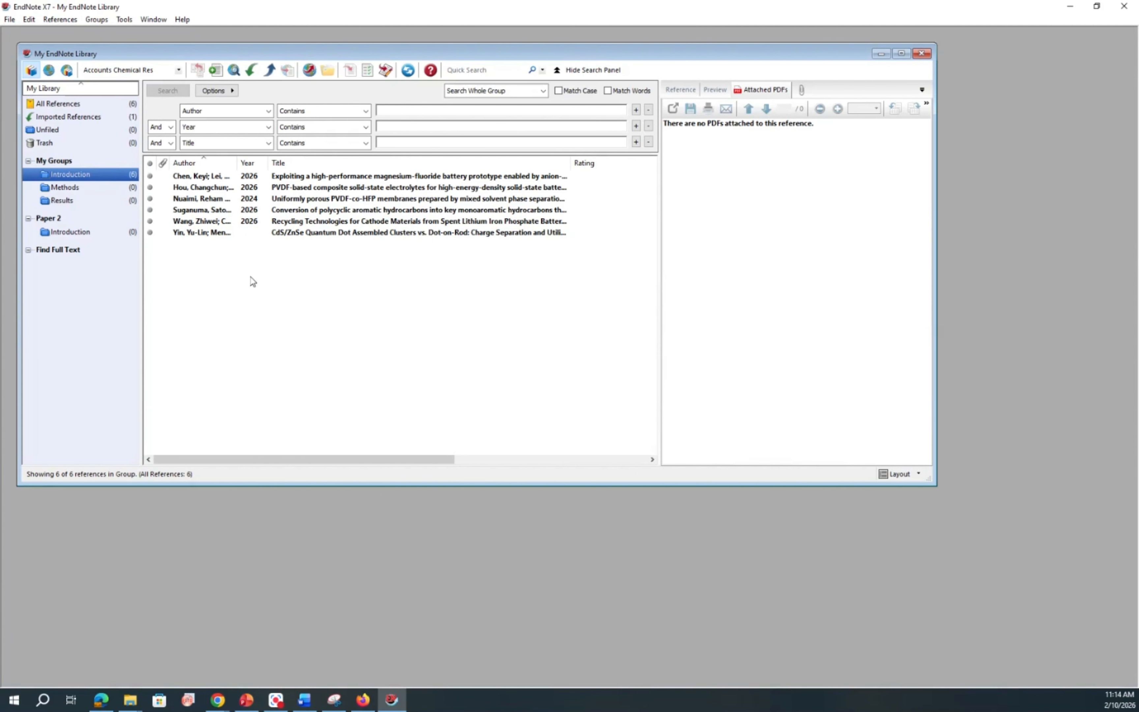
{"action": "left_click", "coordinate": [216, 71]}
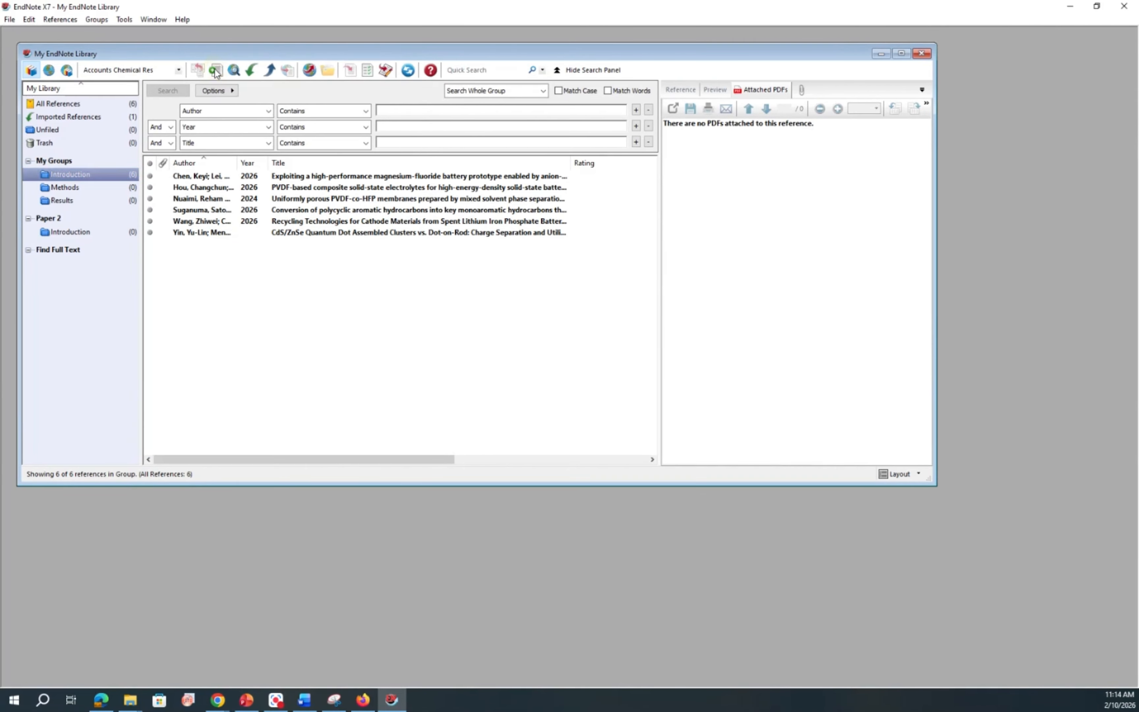
{"action": "left_click_drag", "start_coordinate": [268, 58], "coordinate": [416, 126]}
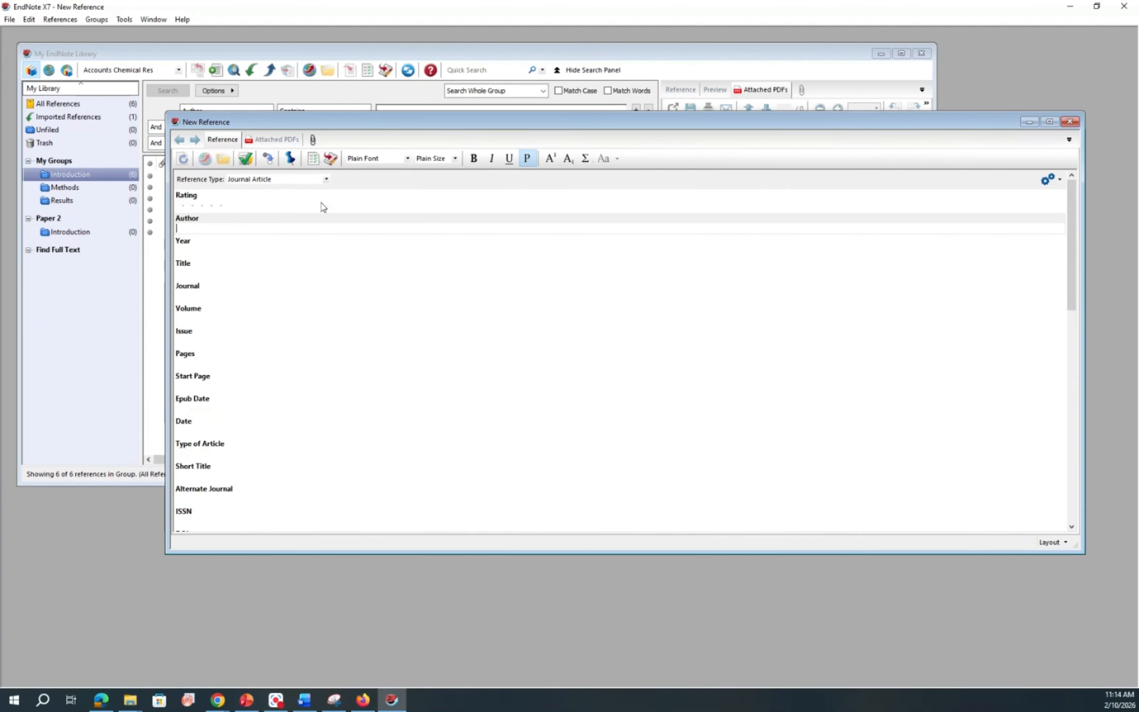
{"action": "left_click", "coordinate": [326, 179]}
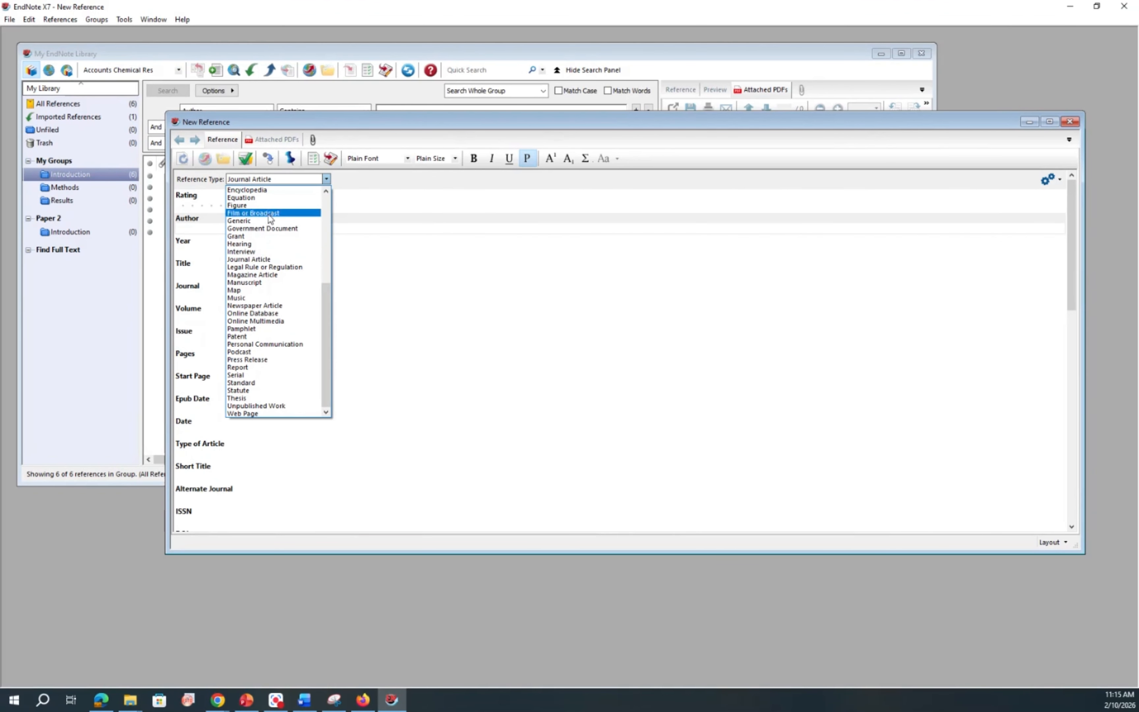
{"action": "left_click", "coordinate": [267, 259]}
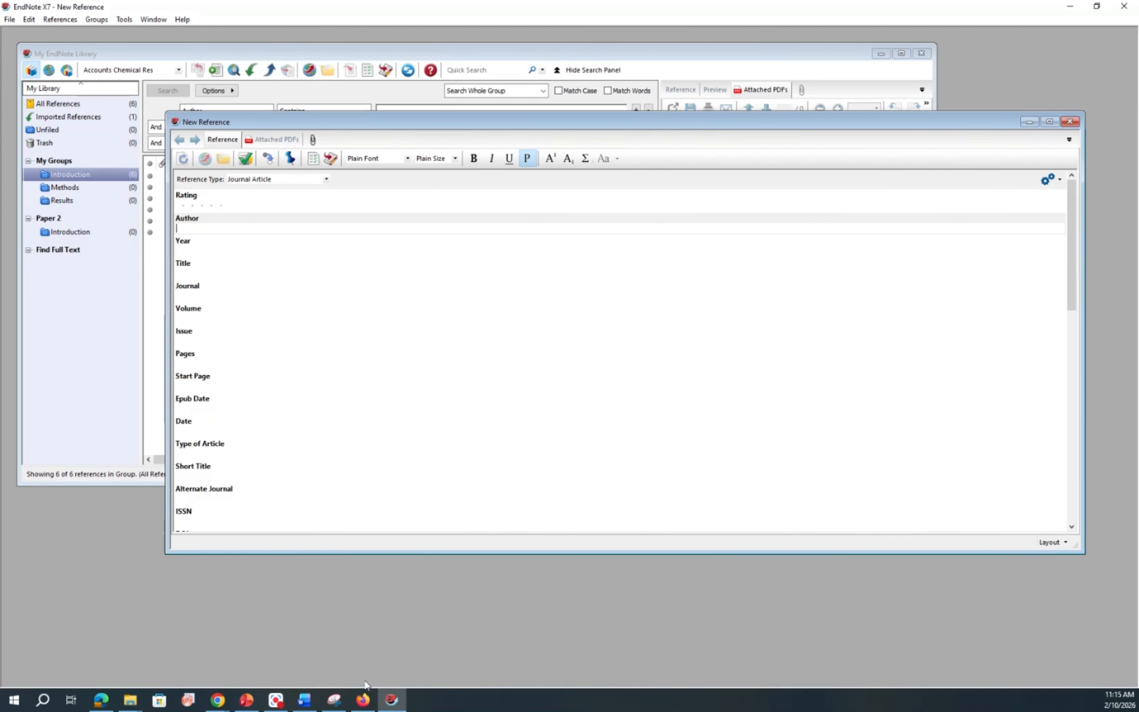
Step: Copy the author names from the membrane paper's PDF in Firefox into the Author field of the new EndNote reference
{"action": "left_click", "coordinate": [364, 700]}
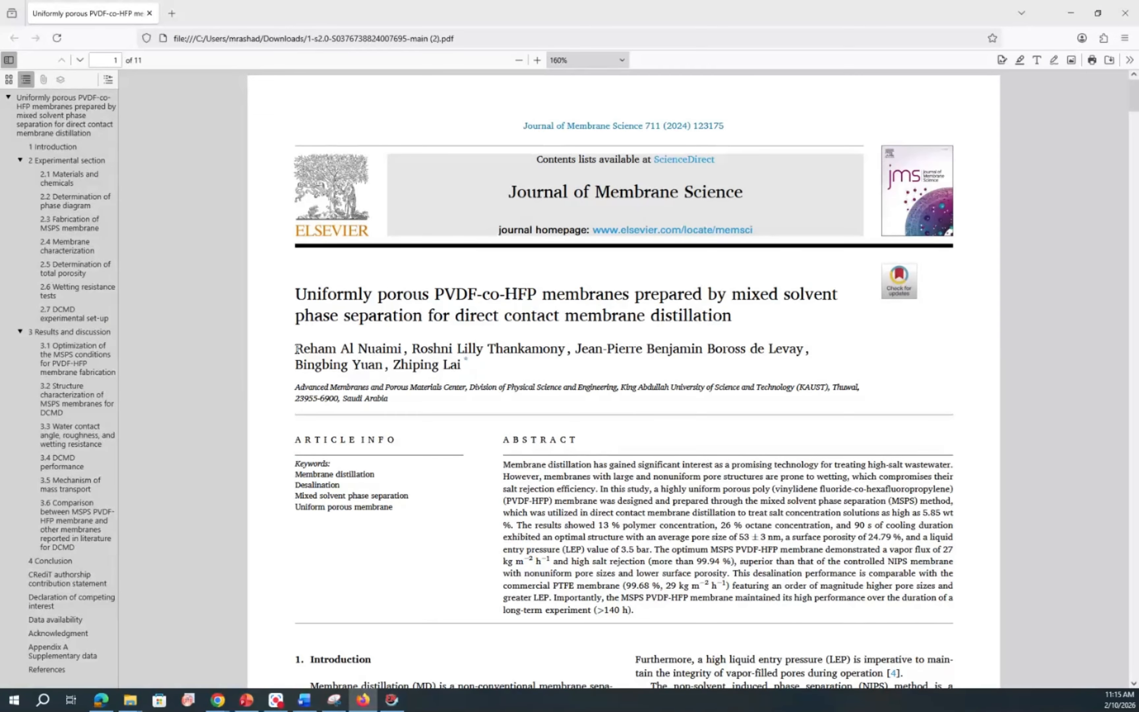
{"action": "left_click_drag", "start_coordinate": [297, 349], "coordinate": [459, 364]}
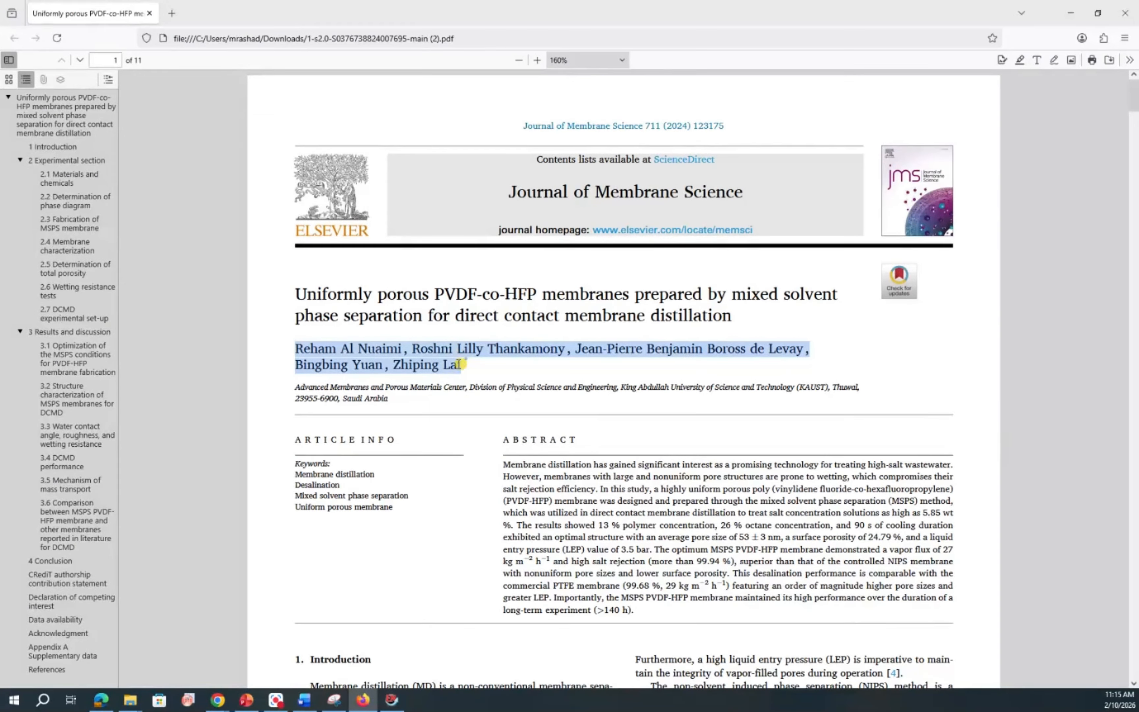
{"action": "right_click", "coordinate": [459, 365]}
{"action": "left_click", "coordinate": [463, 380]}
{"action": "left_click", "coordinate": [392, 701]}
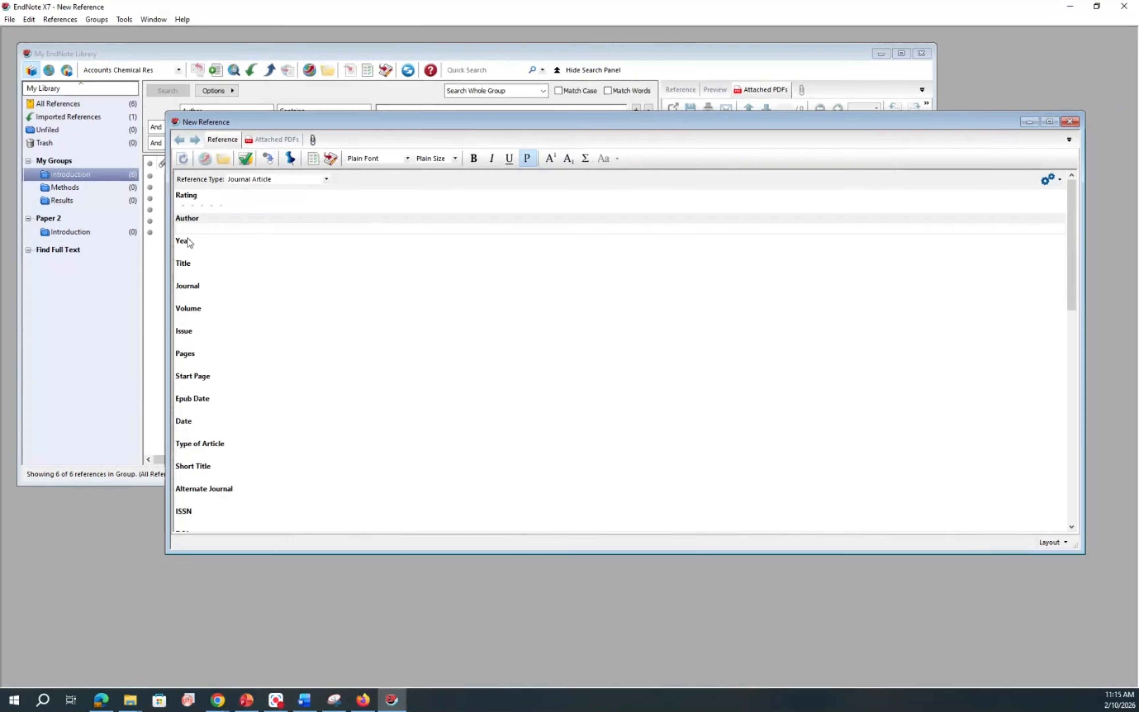
{"action": "key", "text": "ctrl+v"}
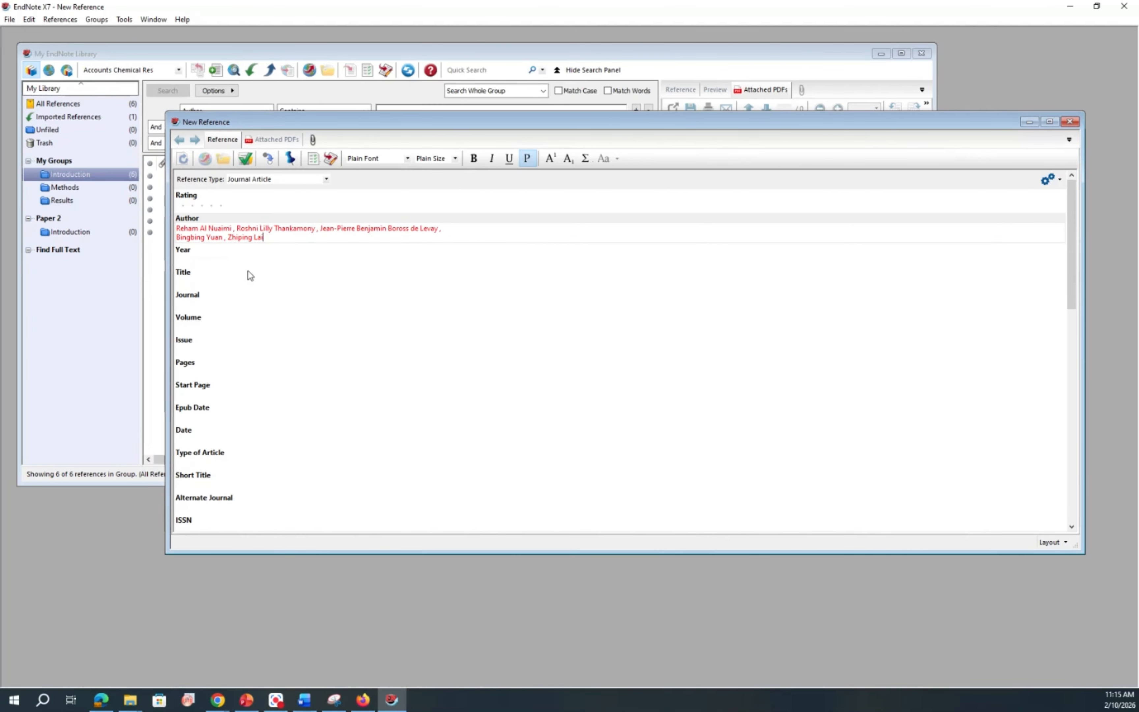
Step: Set the Year to 2025 and copy the membrane paper's full title from the Firefox PDF into the reference's Title field
{"action": "left_click", "coordinate": [208, 260]}
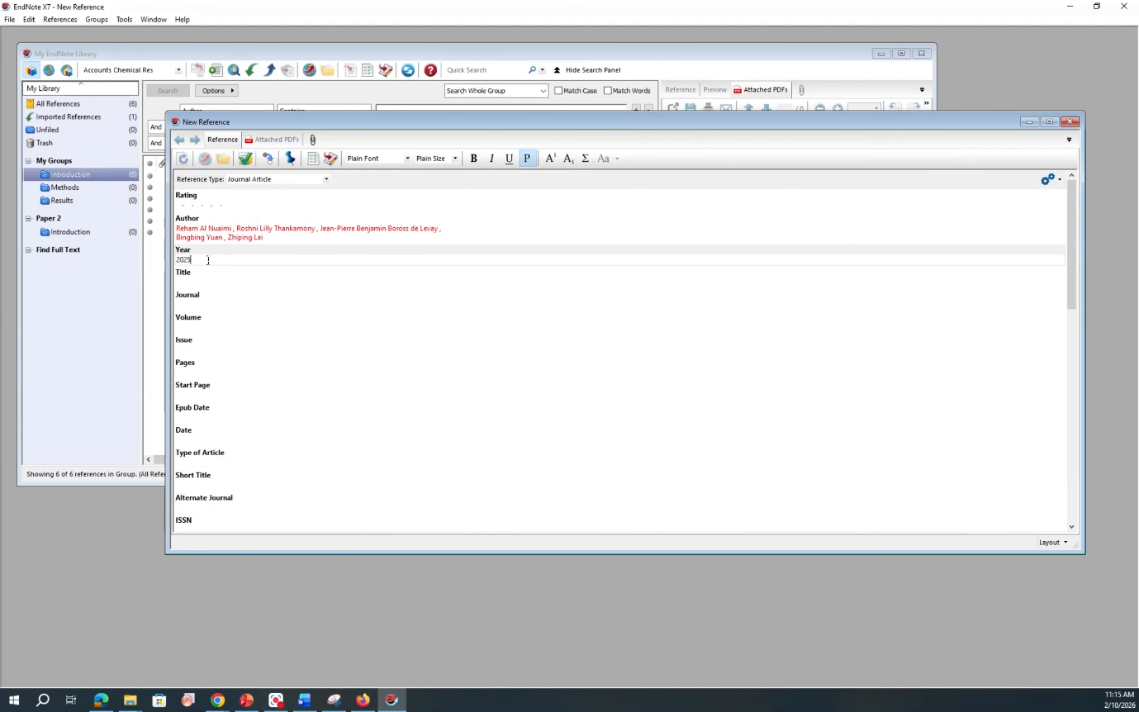
{"action": "left_click", "coordinate": [208, 279]}
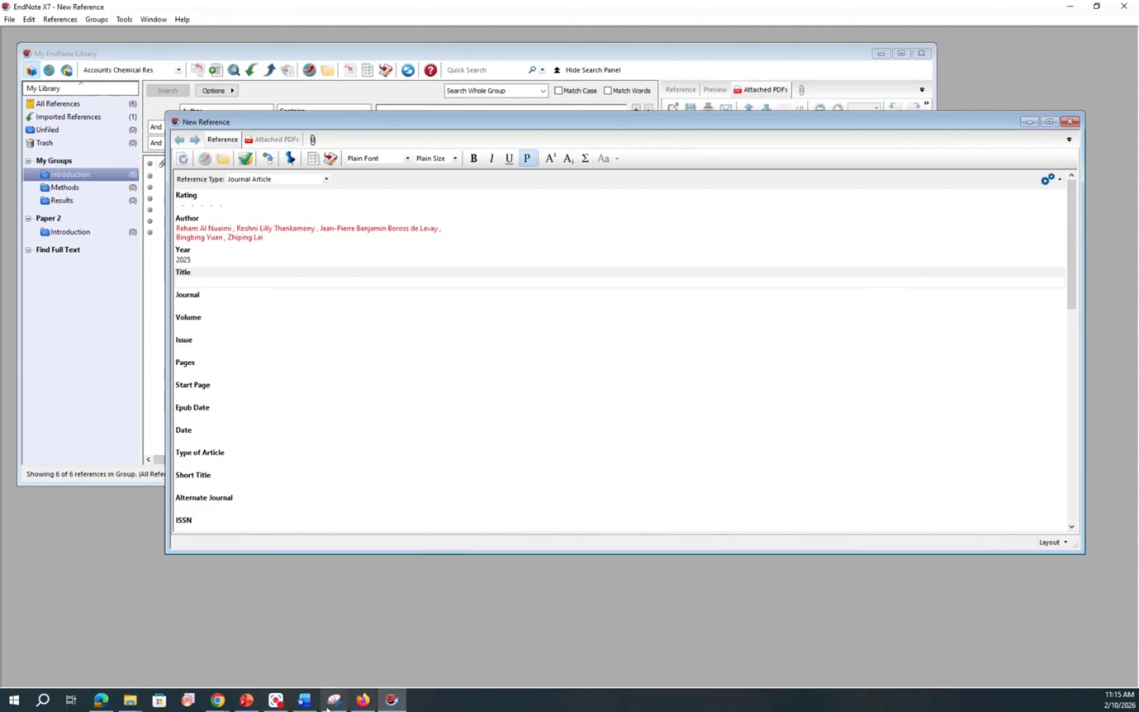
{"action": "left_click", "coordinate": [363, 700]}
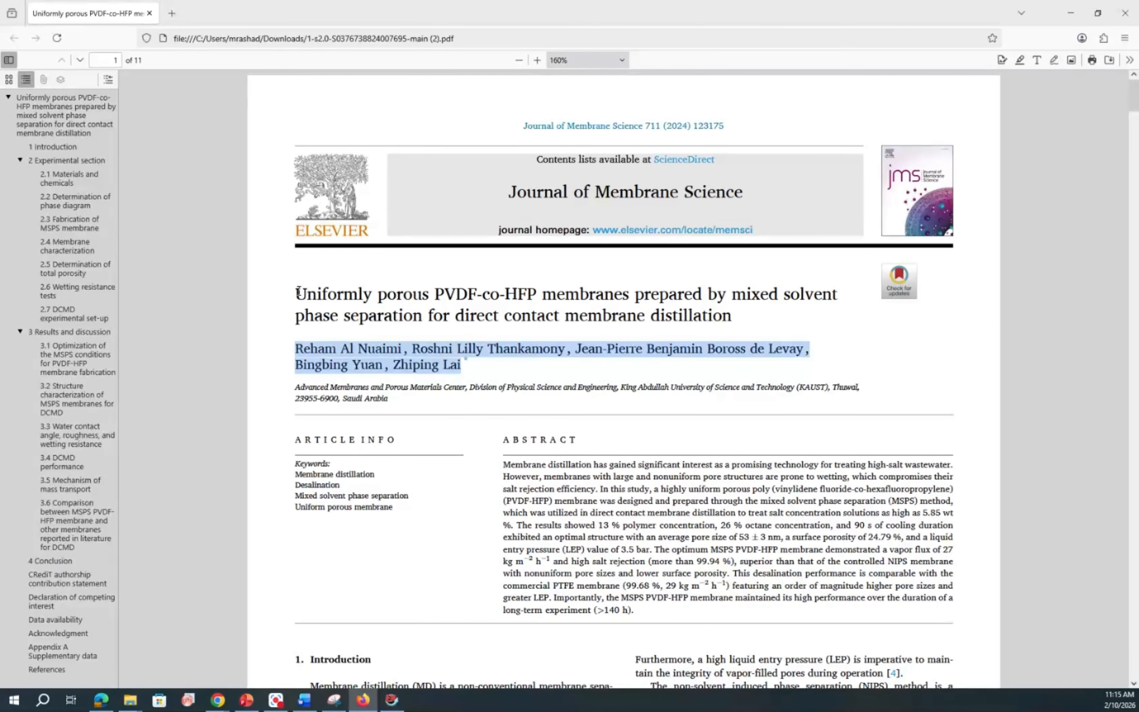
{"action": "left_click_drag", "start_coordinate": [299, 292], "coordinate": [741, 316]}
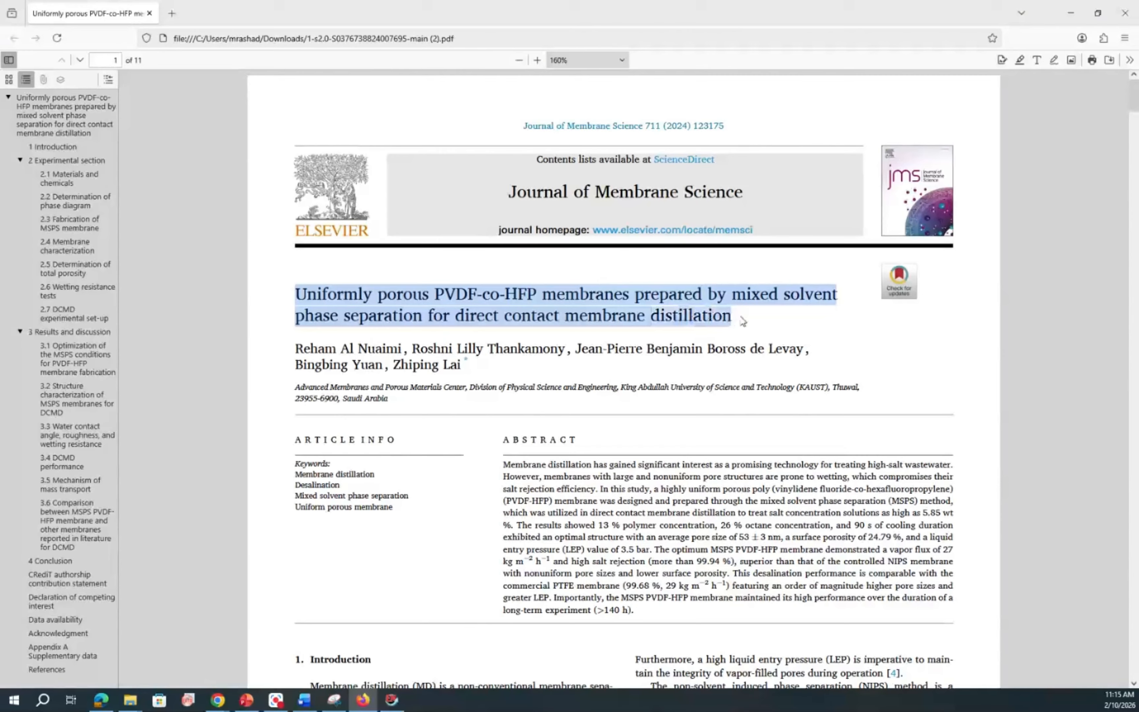
{"action": "right_click", "coordinate": [687, 308]}
{"action": "left_click", "coordinate": [711, 321]}
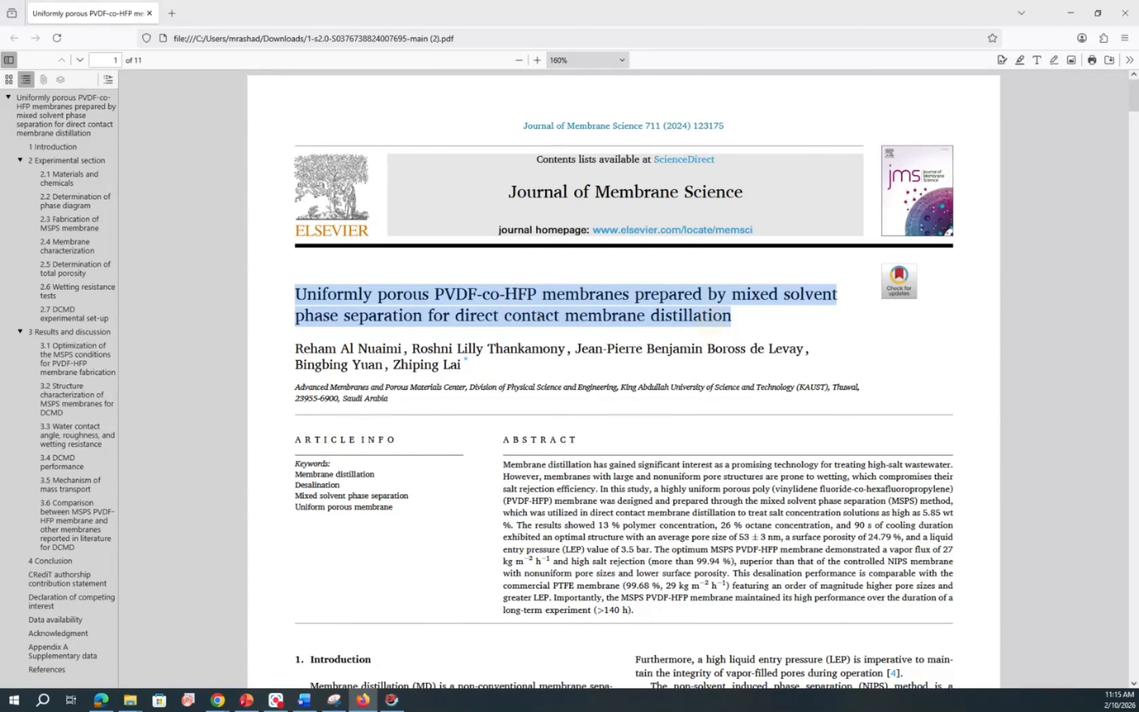
{"action": "left_click", "coordinate": [362, 699]}
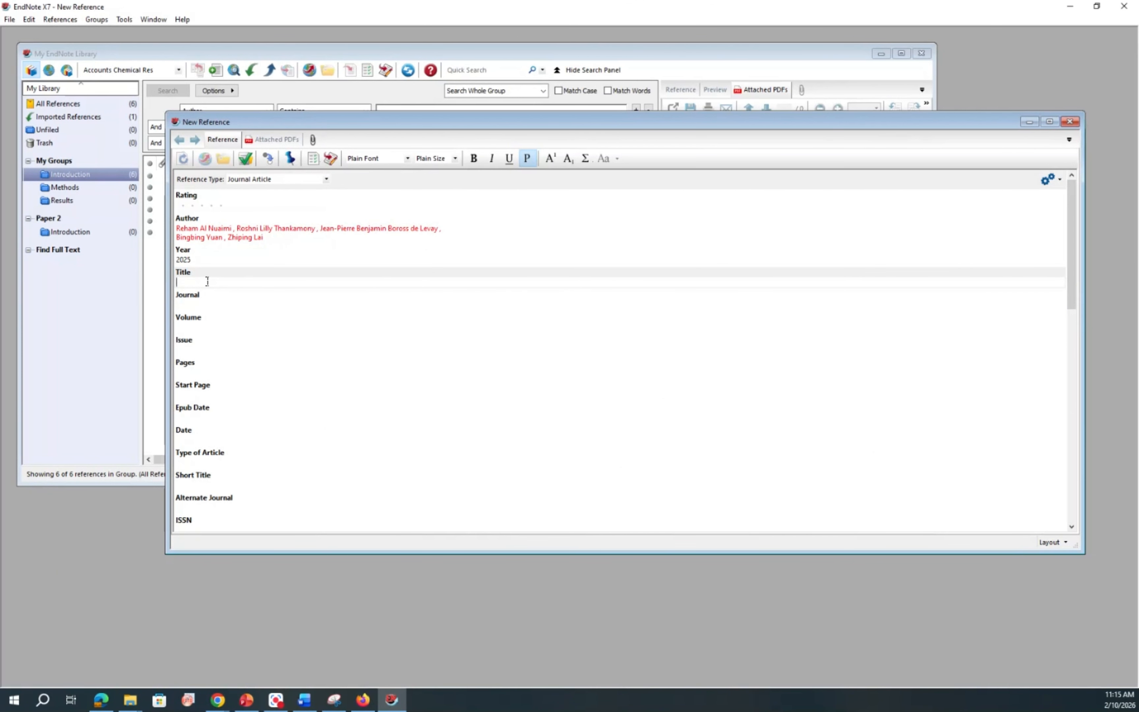
{"action": "key", "text": "ctrl+v"}
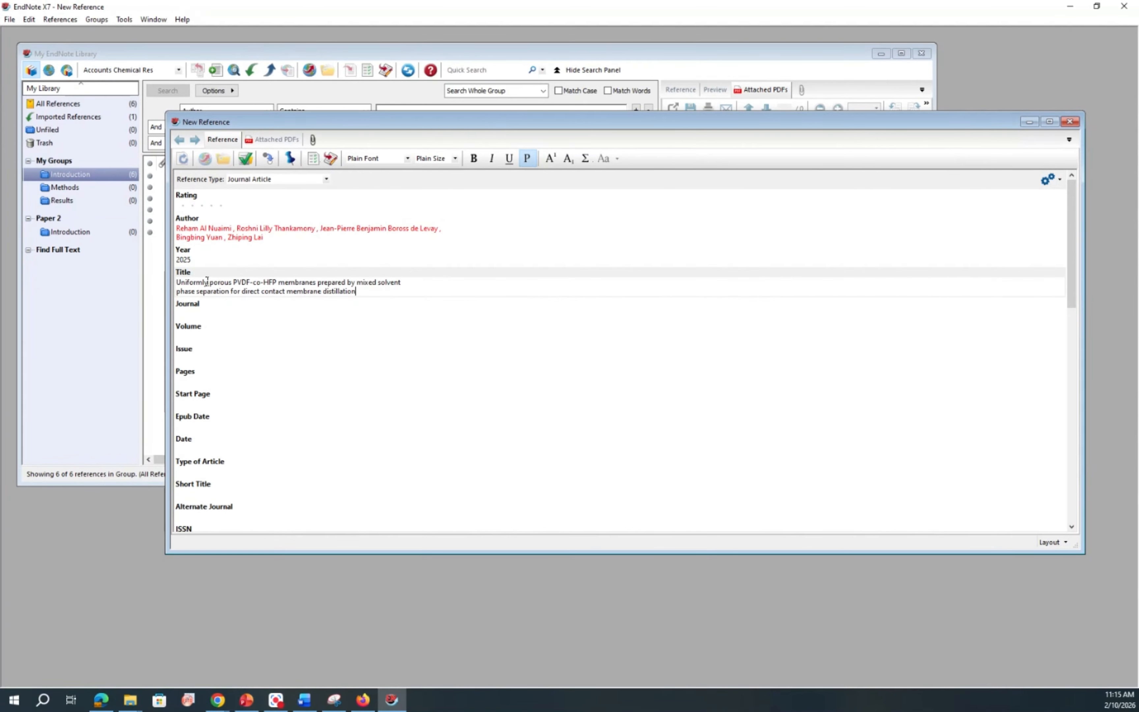
Step: Enter Carbon as the journal of the new reference and check the source PDF in Firefox
{"action": "left_click", "coordinate": [202, 311]}
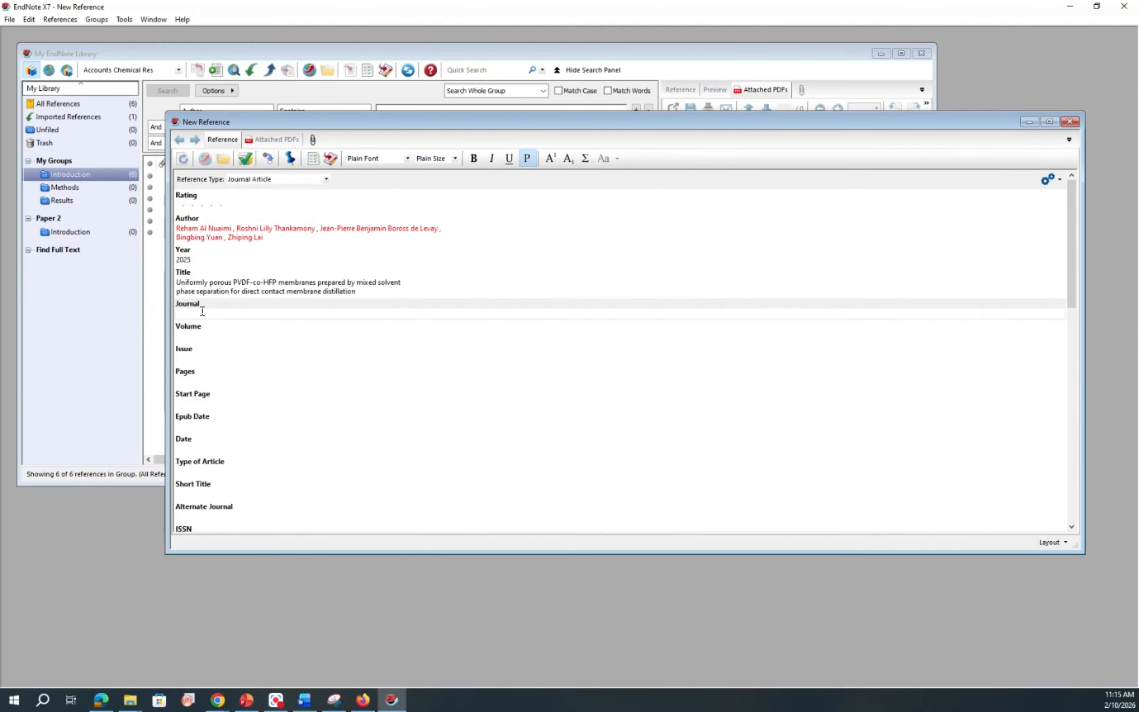
{"action": "type", "text": "Ca"}
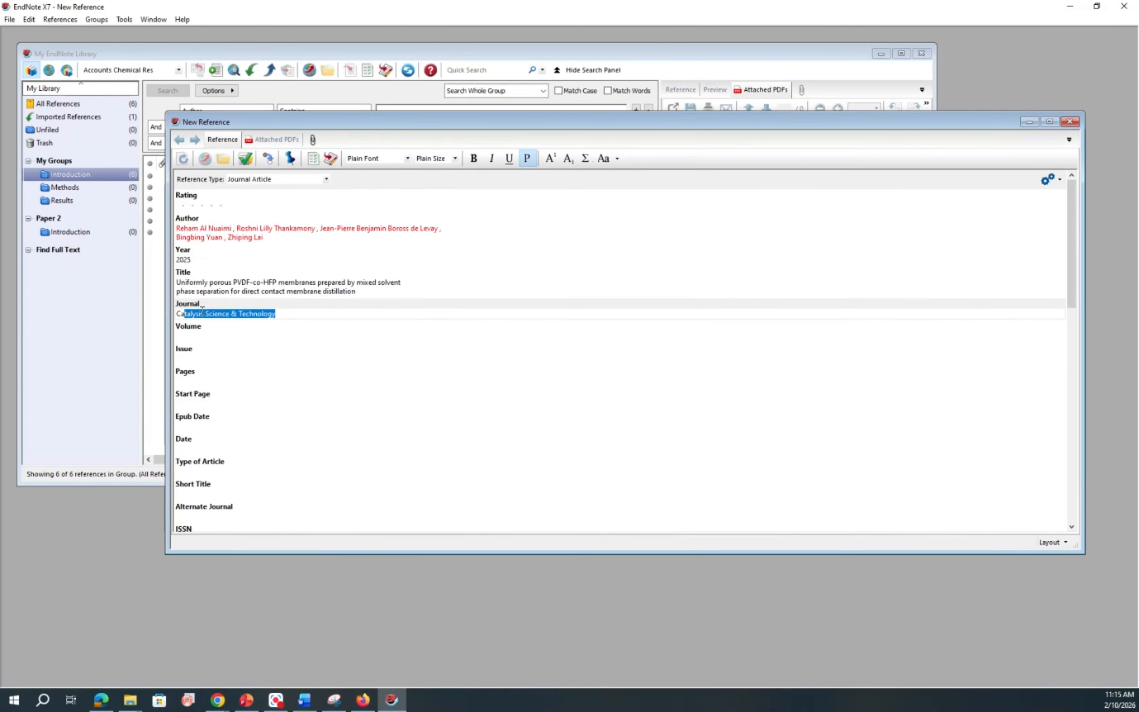
{"action": "type", "text": "rbon"}
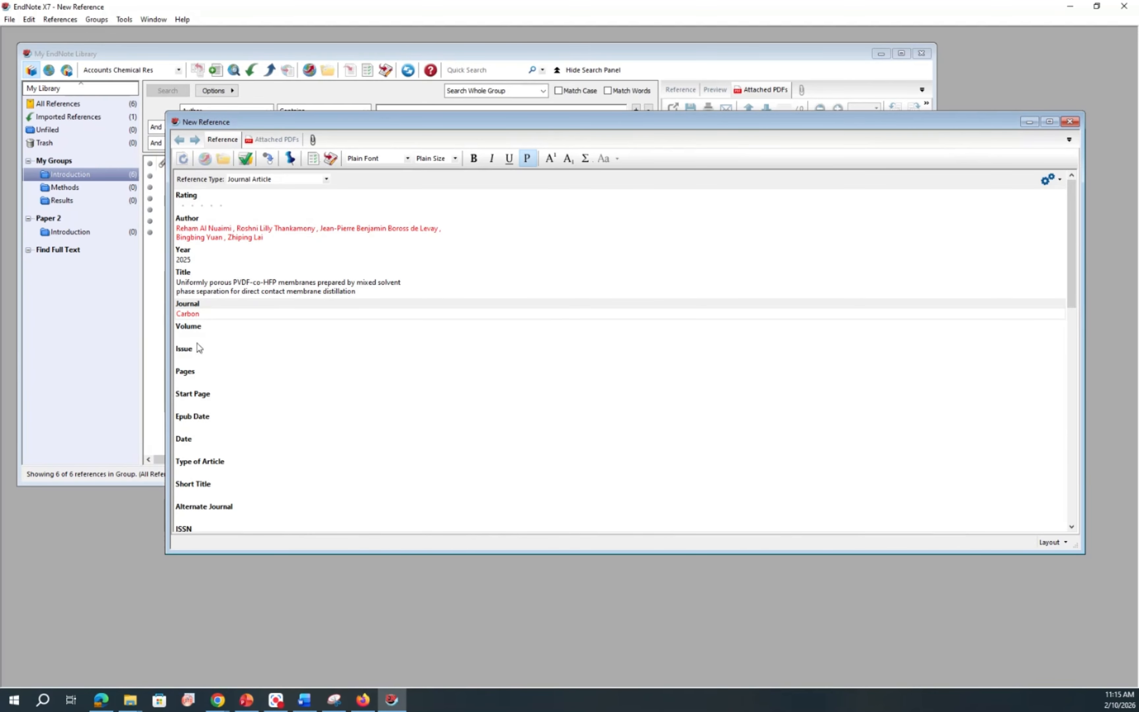
{"action": "left_click", "coordinate": [198, 335]}
{"action": "left_click", "coordinate": [363, 699]}
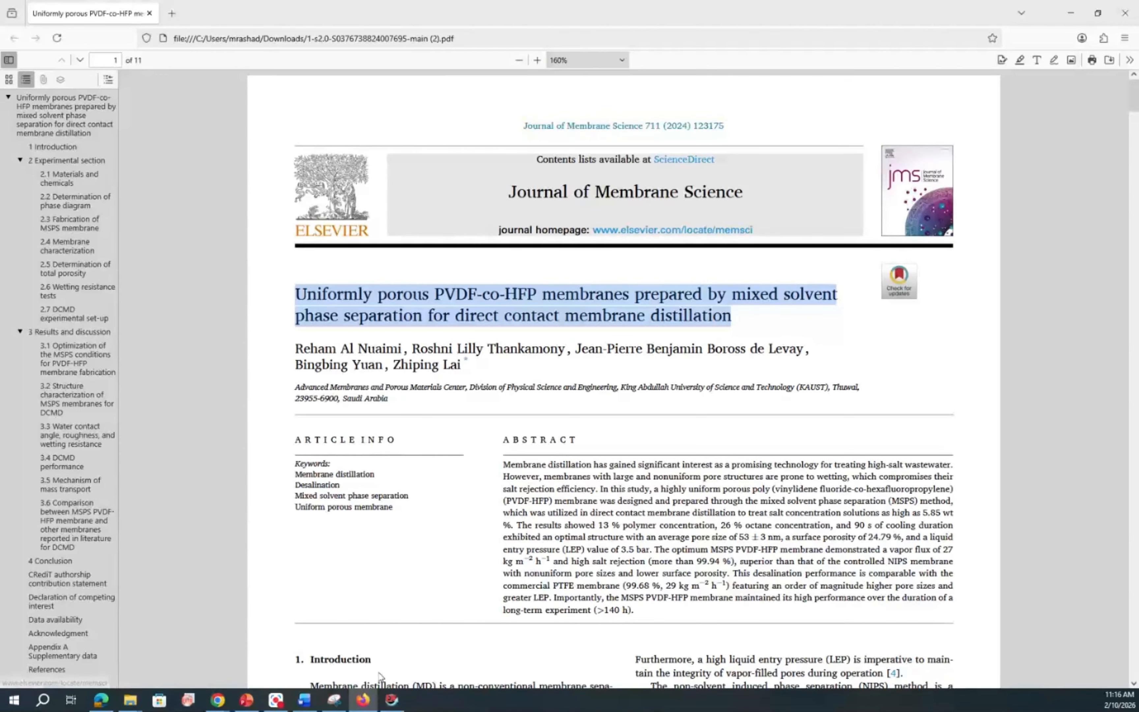
{"action": "left_click", "coordinate": [363, 700]}
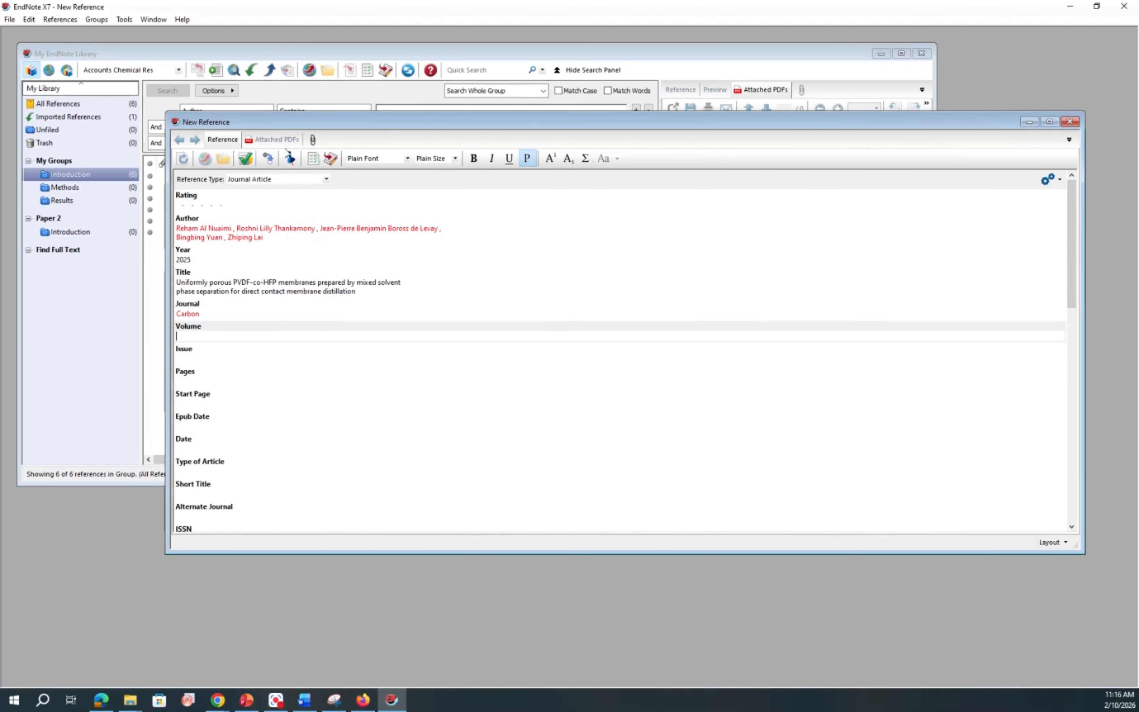
Step: Spell-check the new reference, ignoring the word PVDF, and close it with its changes saved
{"action": "left_click", "coordinate": [247, 159]}
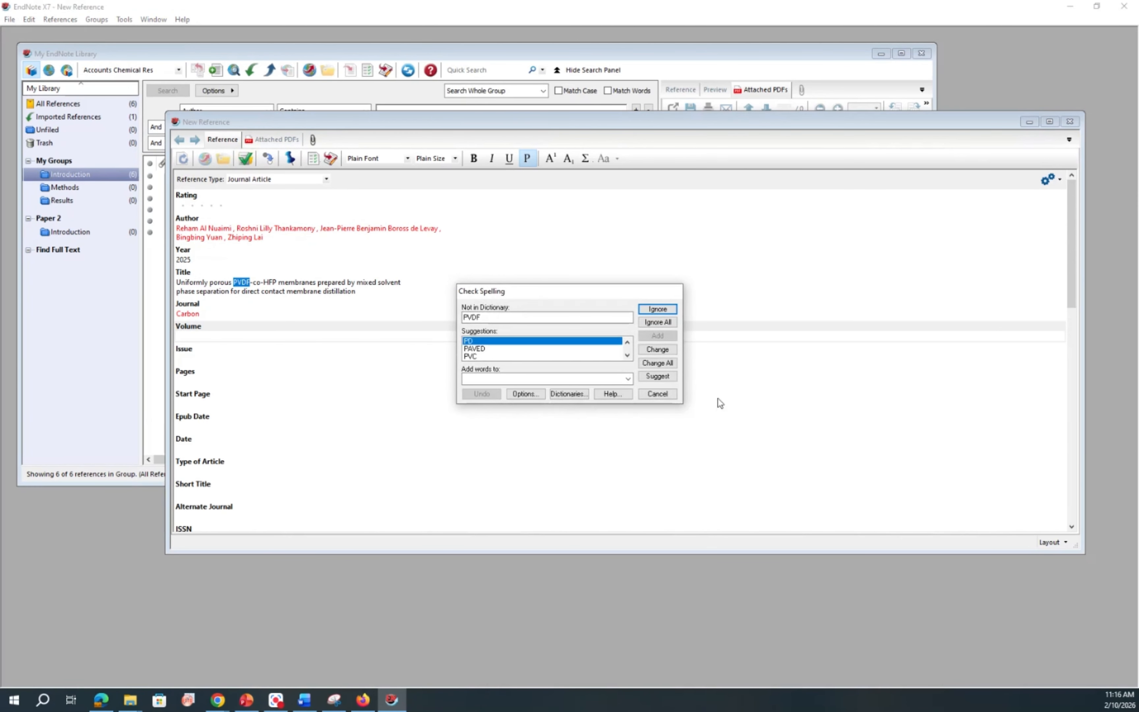
{"action": "left_click", "coordinate": [666, 310]}
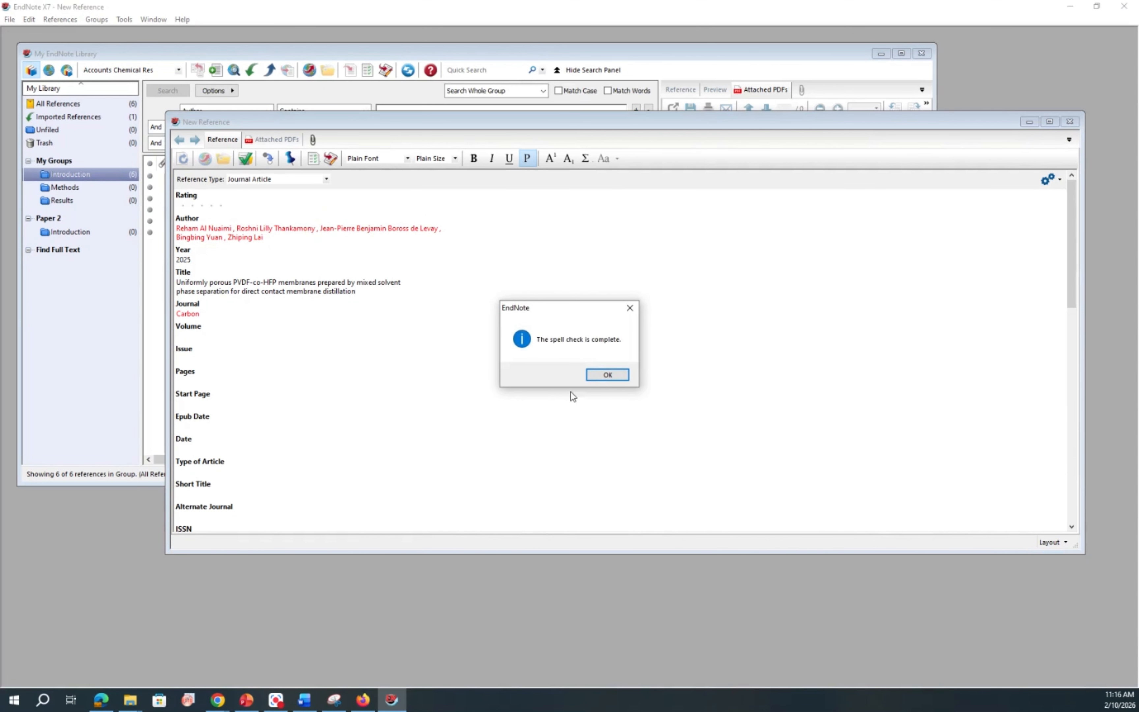
{"action": "left_click", "coordinate": [598, 374]}
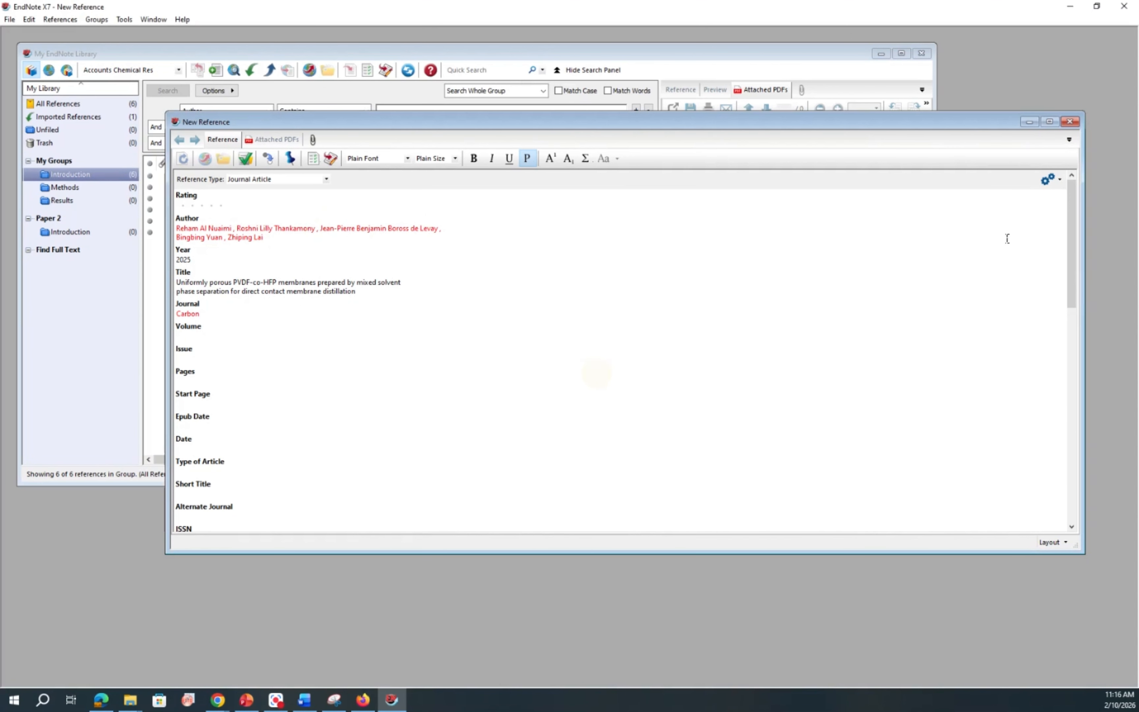
{"action": "left_click", "coordinate": [1070, 122]}
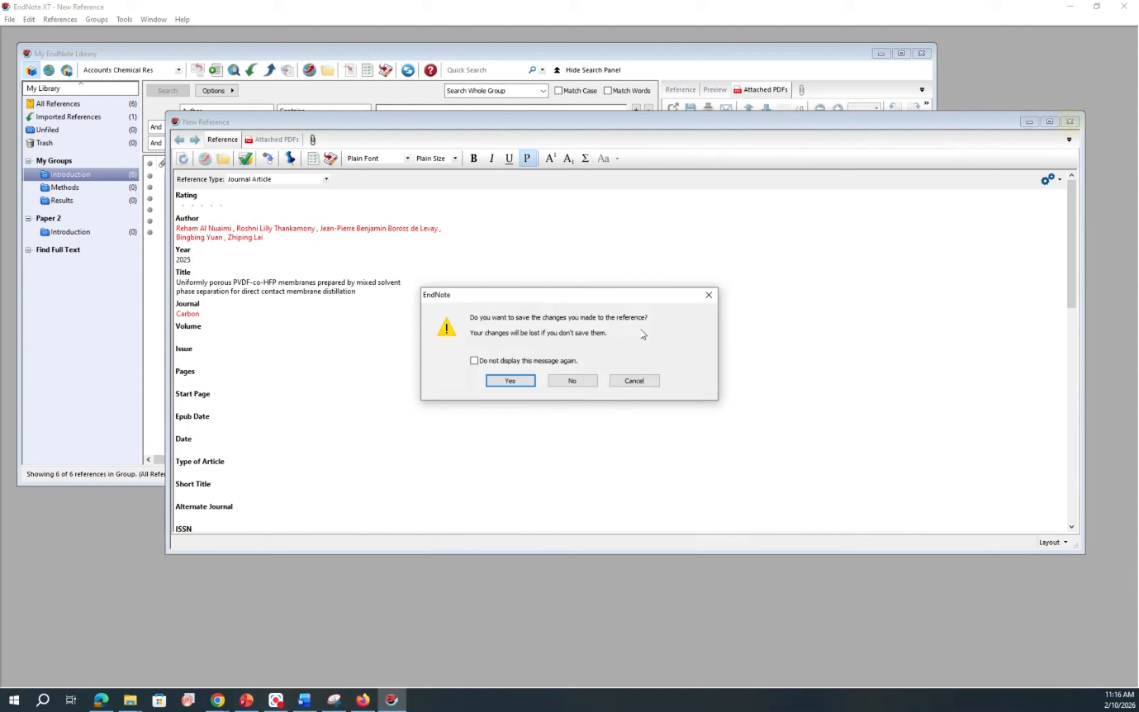
{"action": "left_click", "coordinate": [526, 382]}
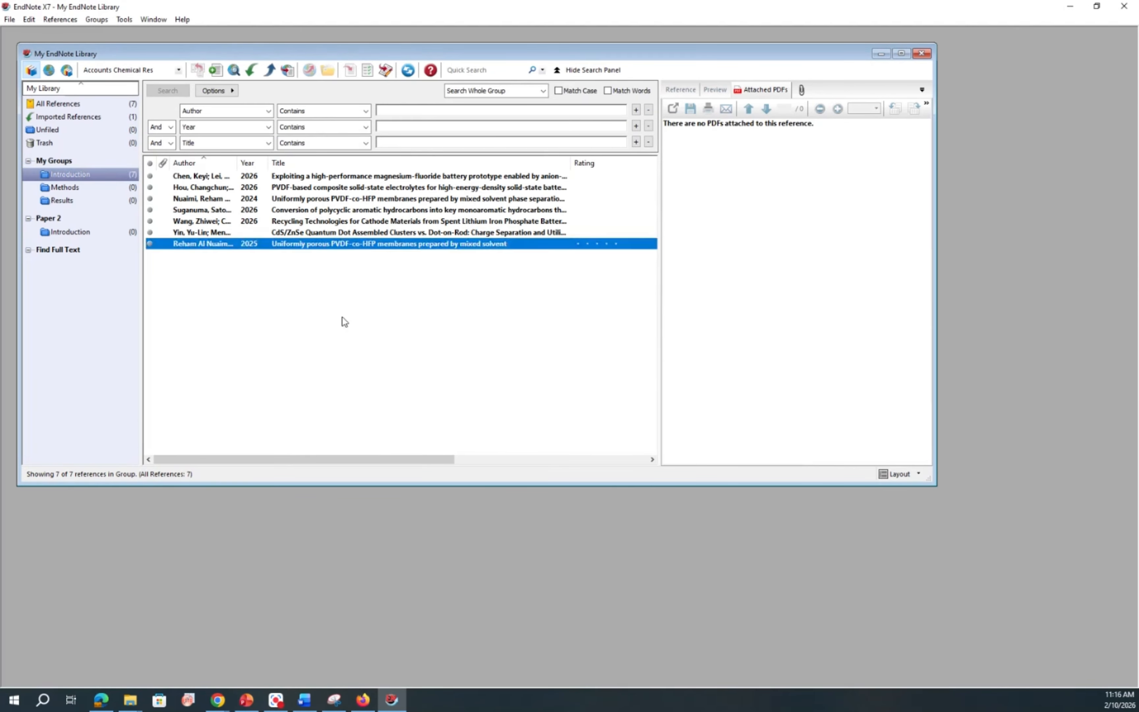
Step: Open the 2025 membrane reference in the Introduction group for editing
{"action": "left_click", "coordinate": [342, 317]}
{"action": "left_click", "coordinate": [345, 244]}
{"action": "right_click", "coordinate": [344, 246]}
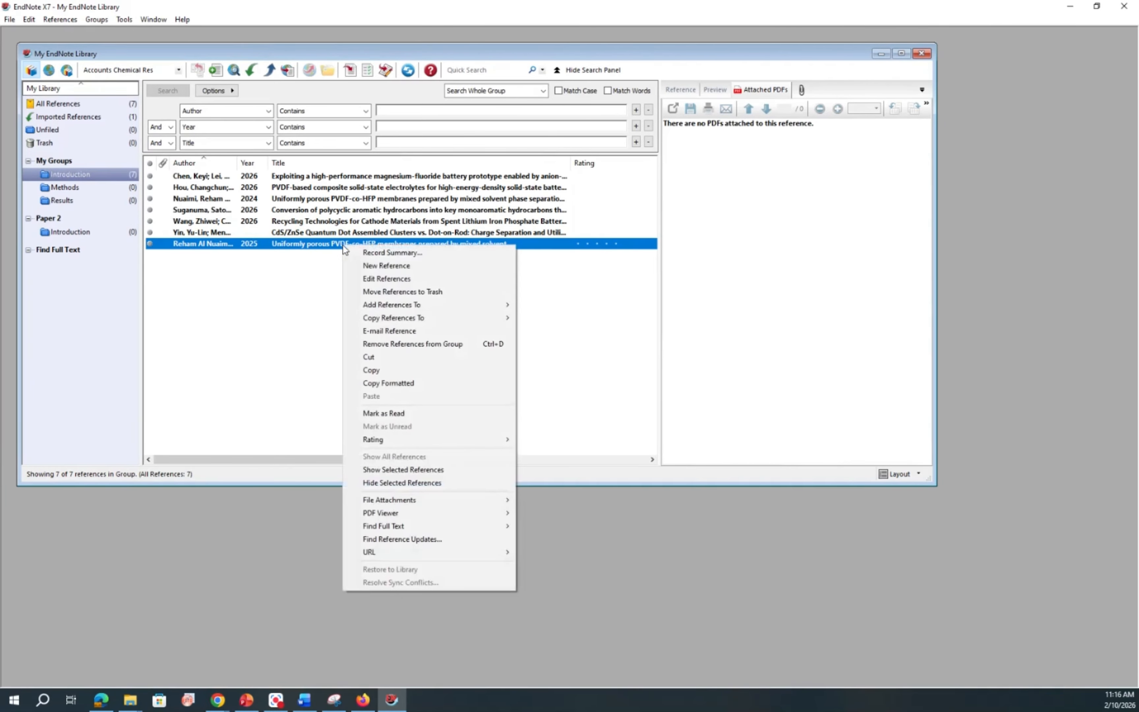
{"action": "left_click", "coordinate": [380, 278]}
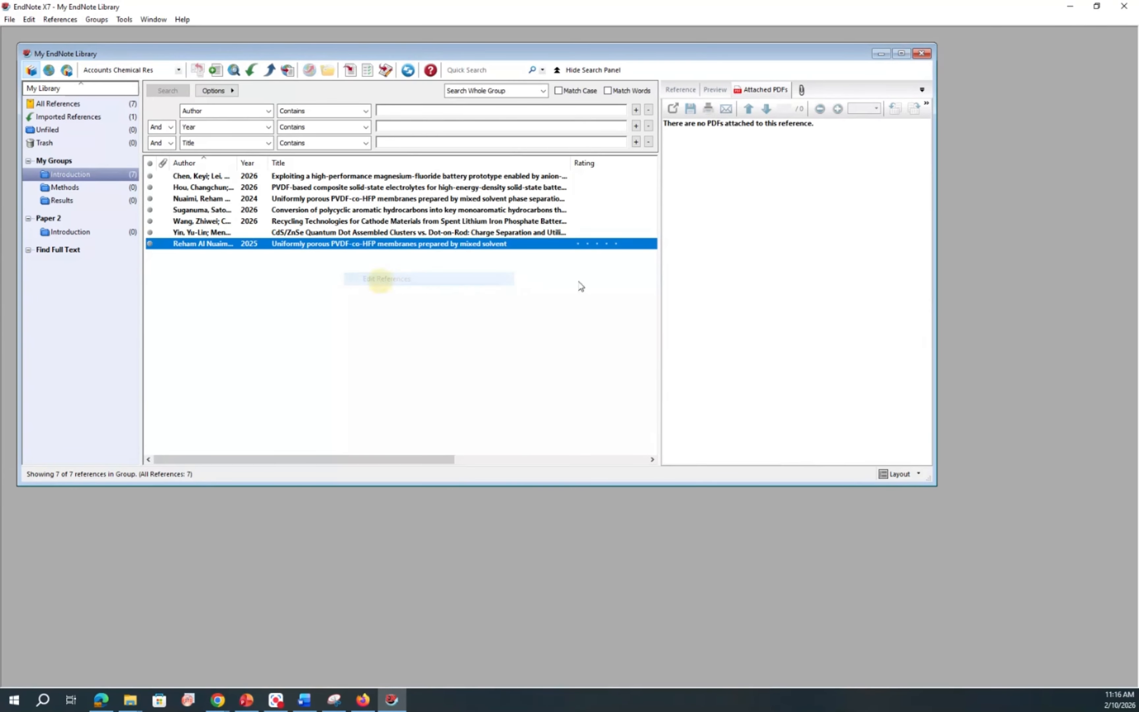
Step: Review the remaining fields of the 2025 membrane reference and close it
{"action": "scroll", "coordinate": [271, 330], "scroll_direction": "down", "scroll_amount": 3}
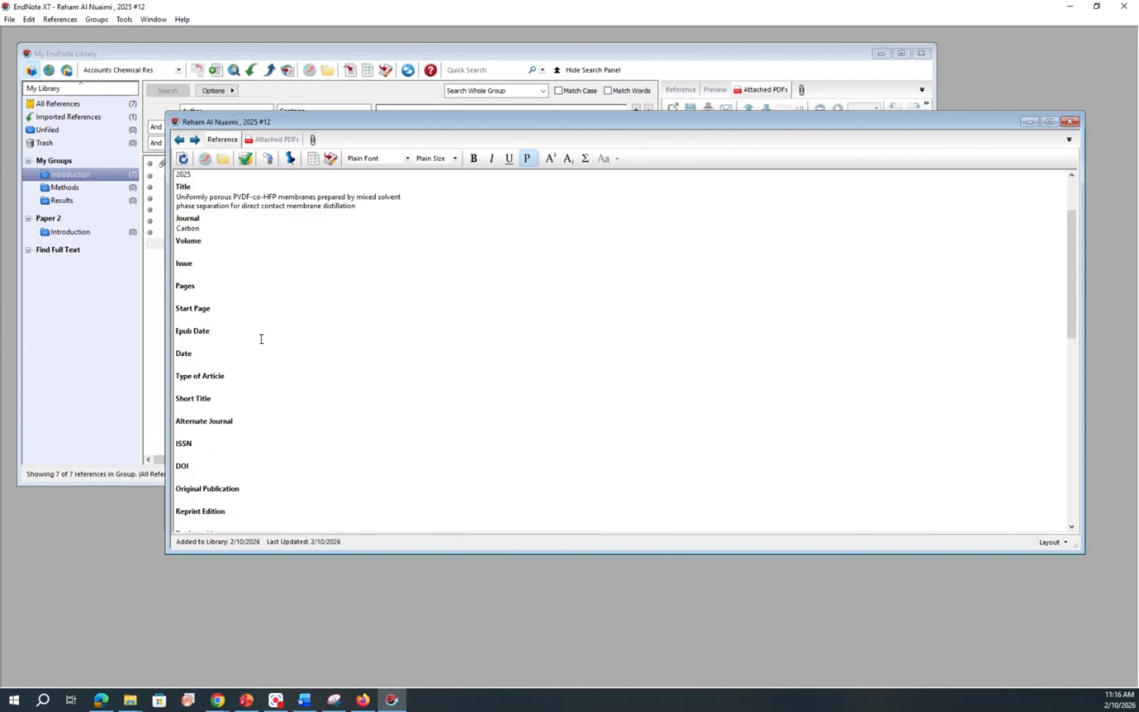
{"action": "left_click", "coordinate": [195, 364]}
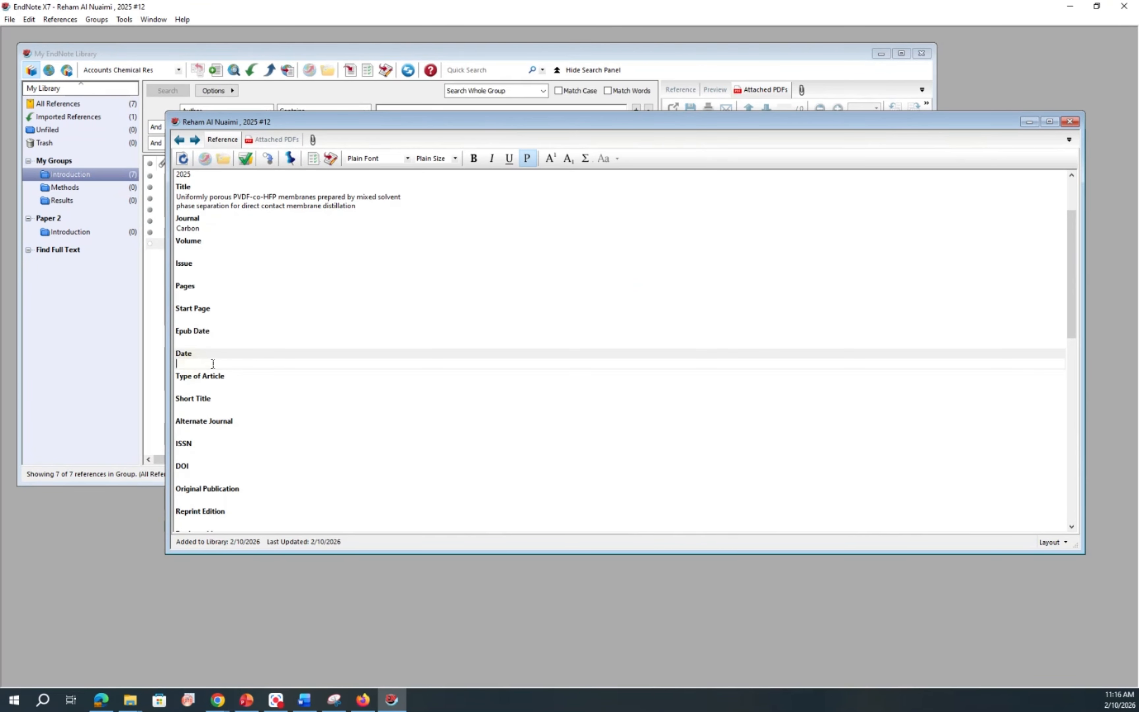
{"action": "left_click", "coordinate": [1070, 122]}
{"action": "left_click", "coordinate": [418, 313]}
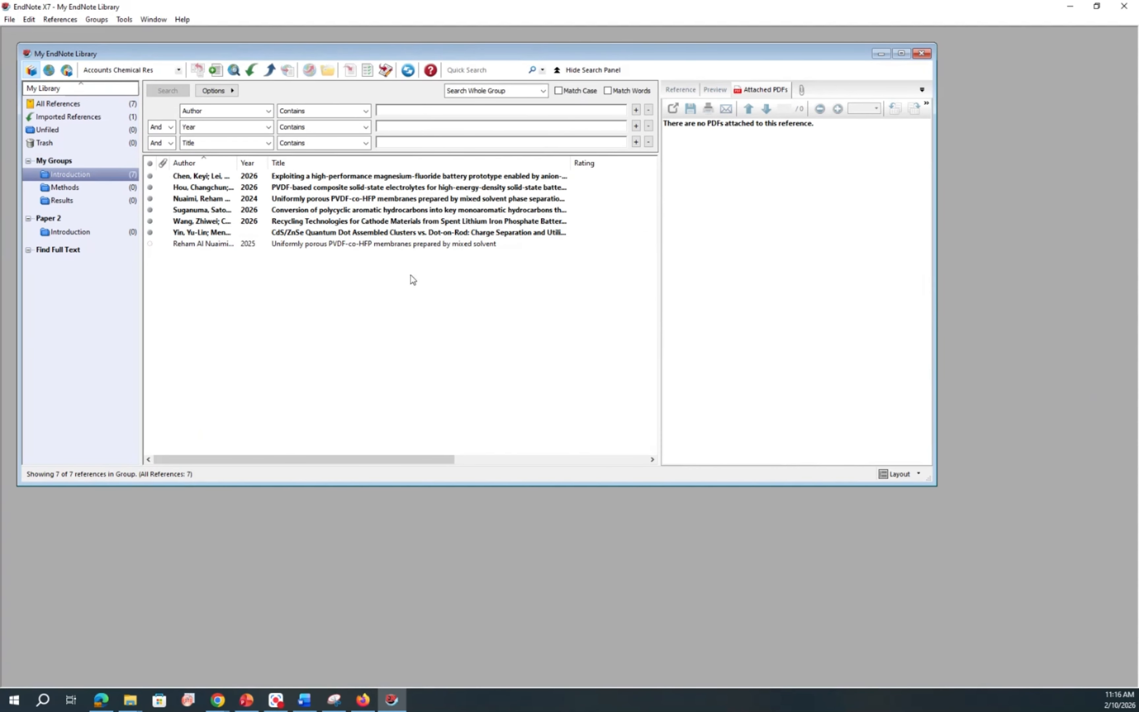
Step: Check the Lesson 4 slide in PowerPoint and switch EndNote to Integrated Library & Online Search Mode
{"action": "left_click", "coordinate": [247, 700]}
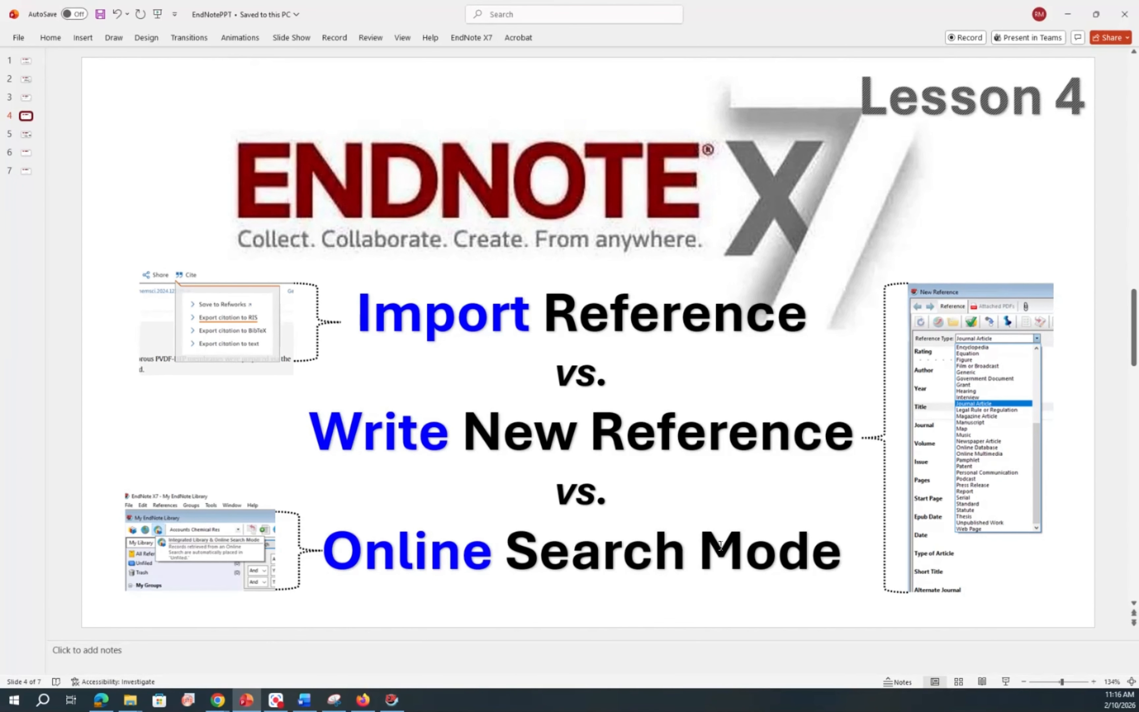
{"action": "left_click", "coordinate": [258, 697]}
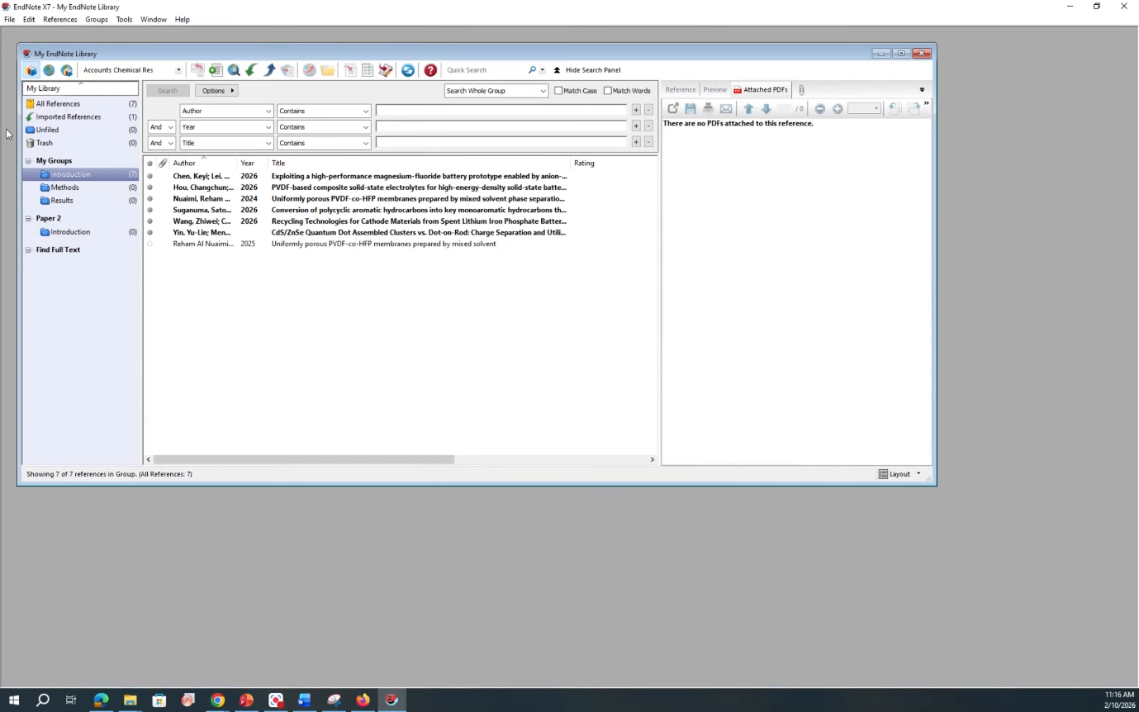
{"action": "left_click", "coordinate": [66, 71]}
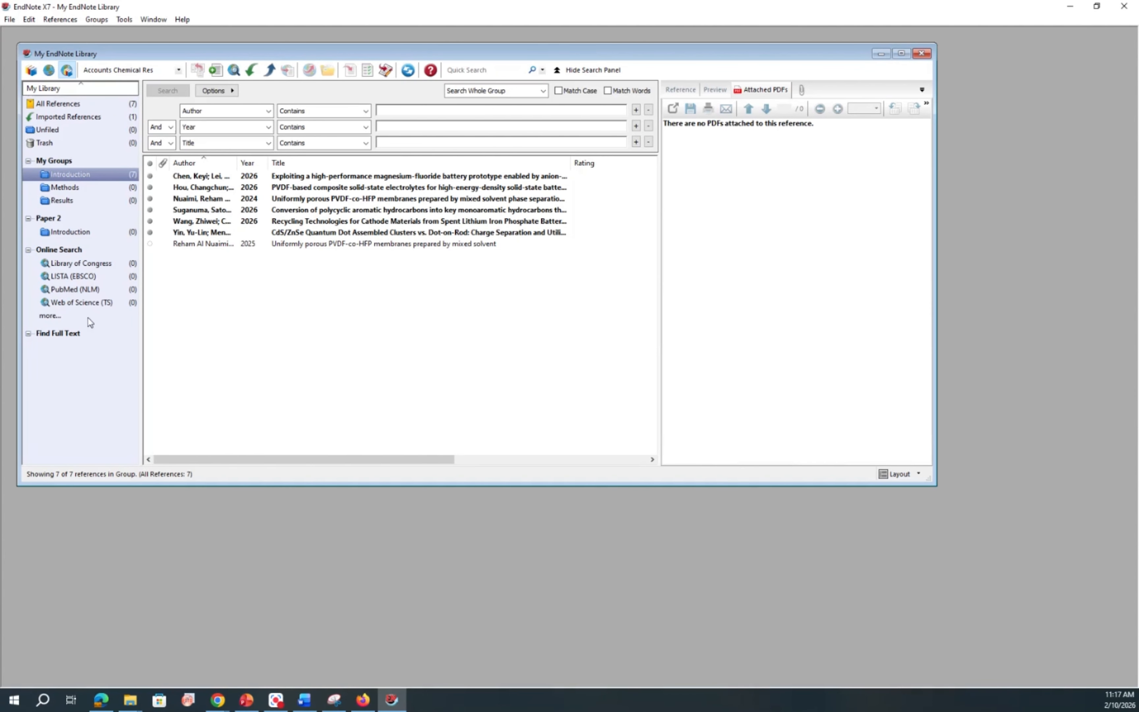
Step: Look through the available online connections without choosing one, and select Web of Science (TS) as the online search source
{"action": "left_click", "coordinate": [51, 316]}
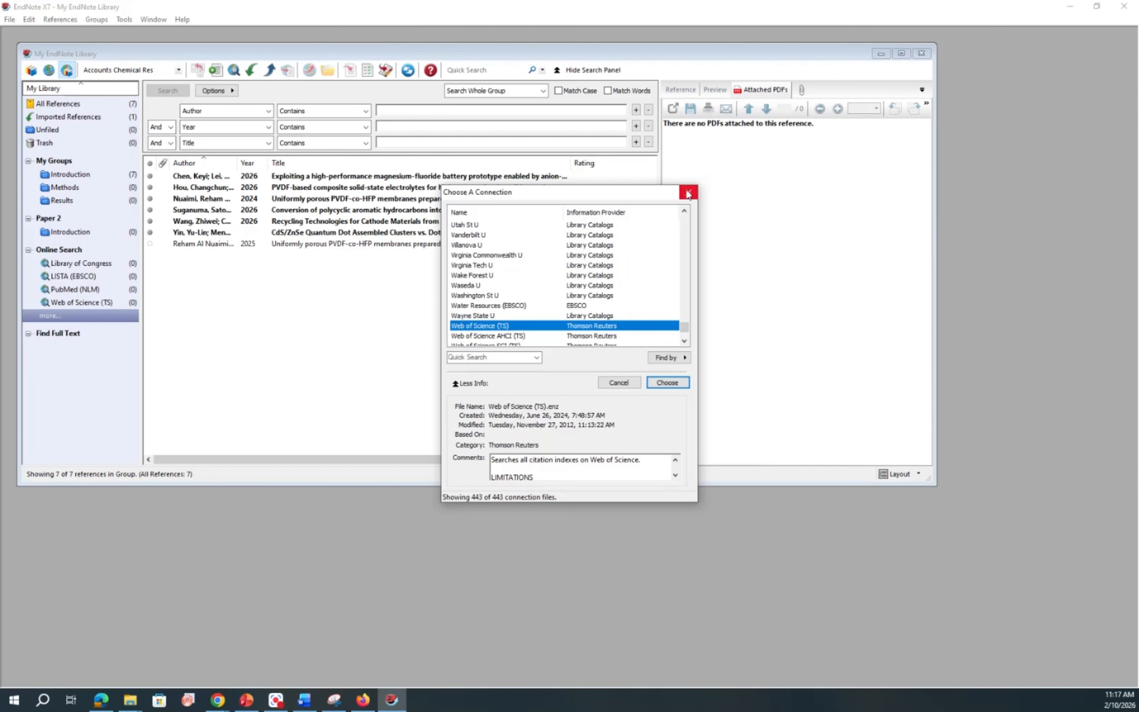
{"action": "left_click", "coordinate": [688, 193]}
{"action": "left_click", "coordinate": [86, 304]}
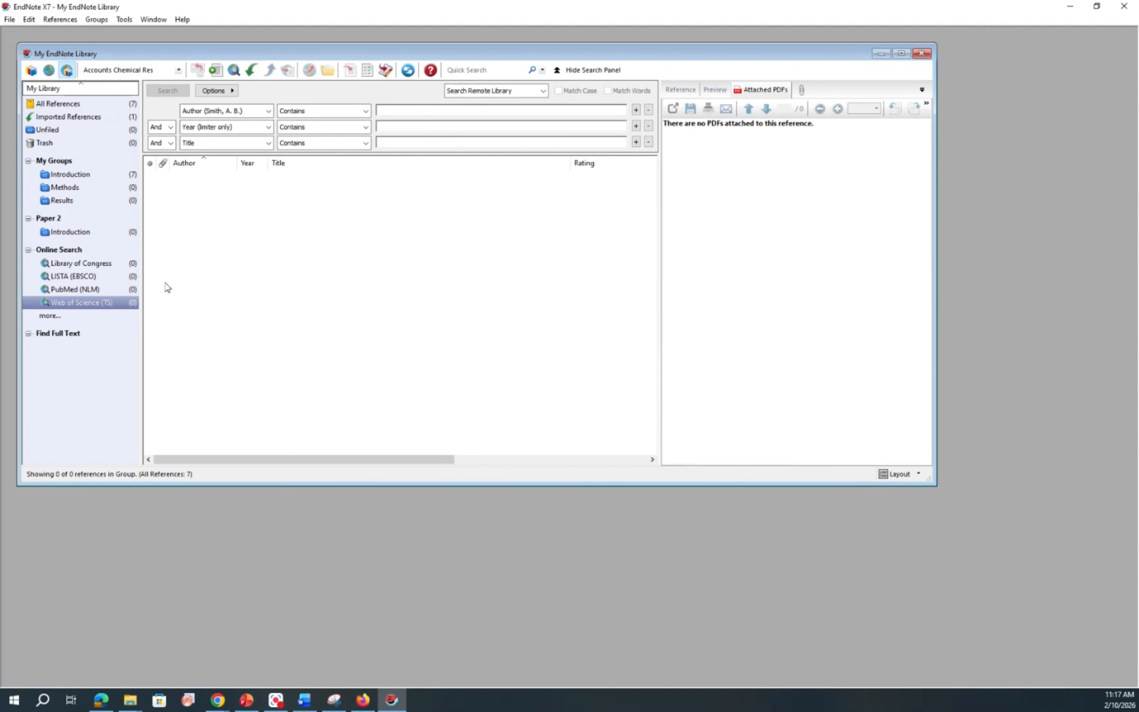
Step: Search Web of Science (TS) for records whose Author field contains the author's first name
{"action": "left_click", "coordinate": [269, 112]}
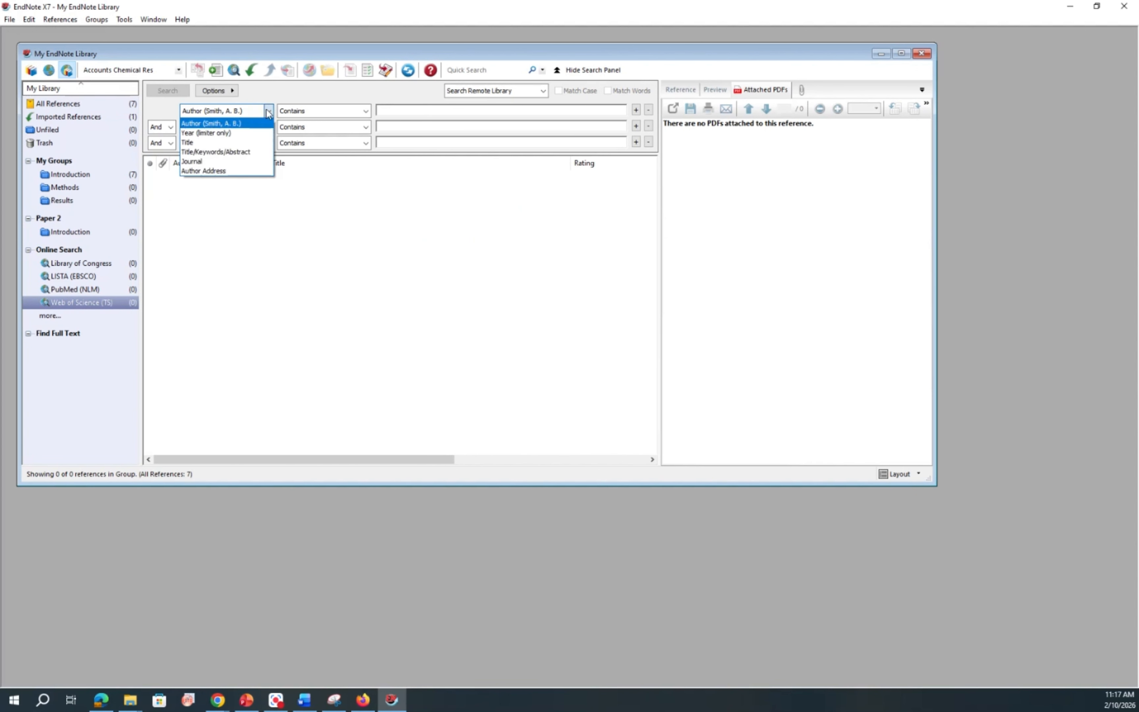
{"action": "left_click", "coordinate": [223, 124]}
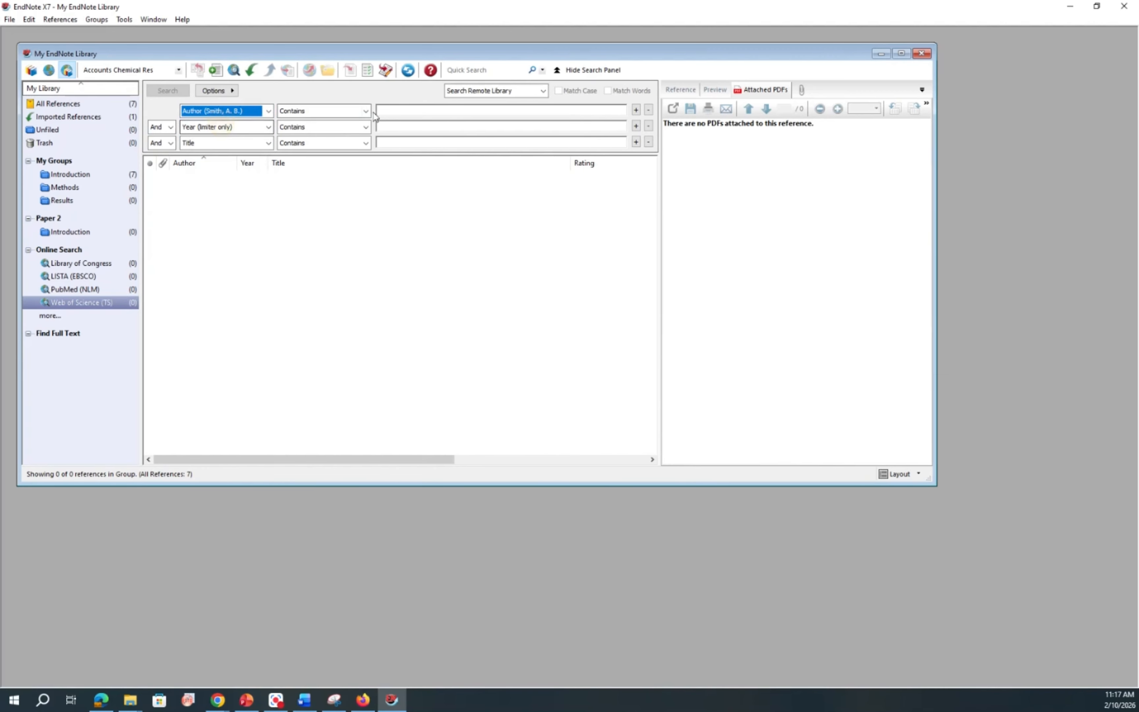
{"action": "left_click", "coordinate": [384, 109]}
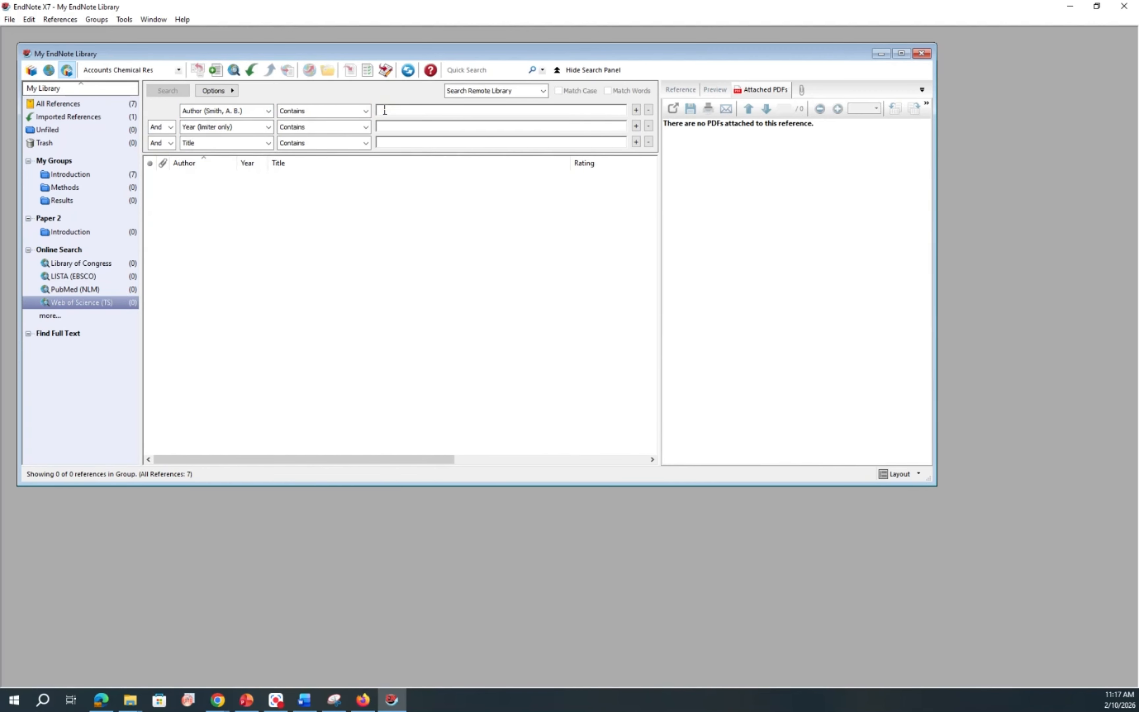
{"action": "type", "text": "John"}
{"action": "key", "text": "Return"}
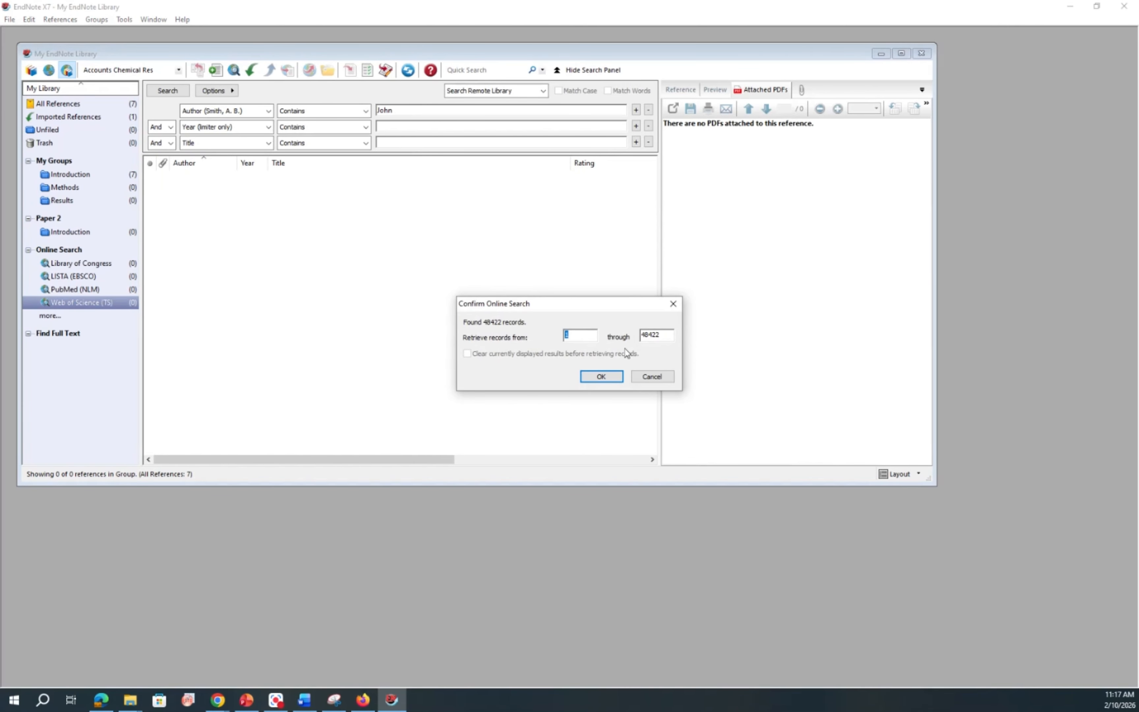
Step: Limit the online search retrieval to records 1 through 2 and start retrieving them
{"action": "key", "text": "Tab"}
{"action": "type", "text": "2"}
{"action": "left_click", "coordinate": [612, 378]}
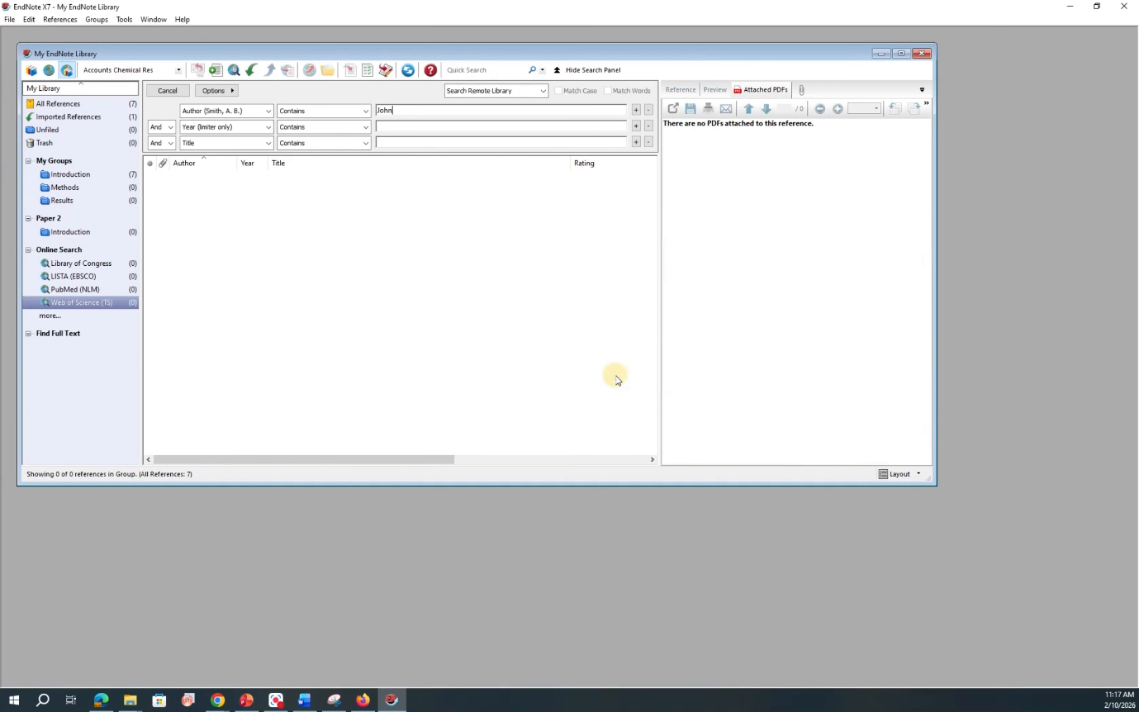